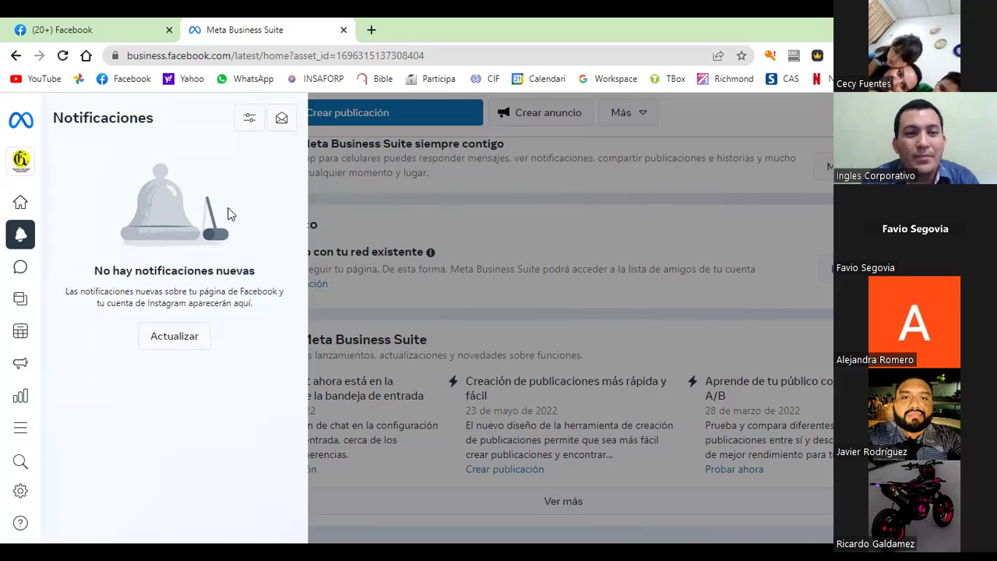
- Review the page's inbox, viewing all messages, Messenger, Instagram, Facebook comments and Instagram comments
click(21, 269)
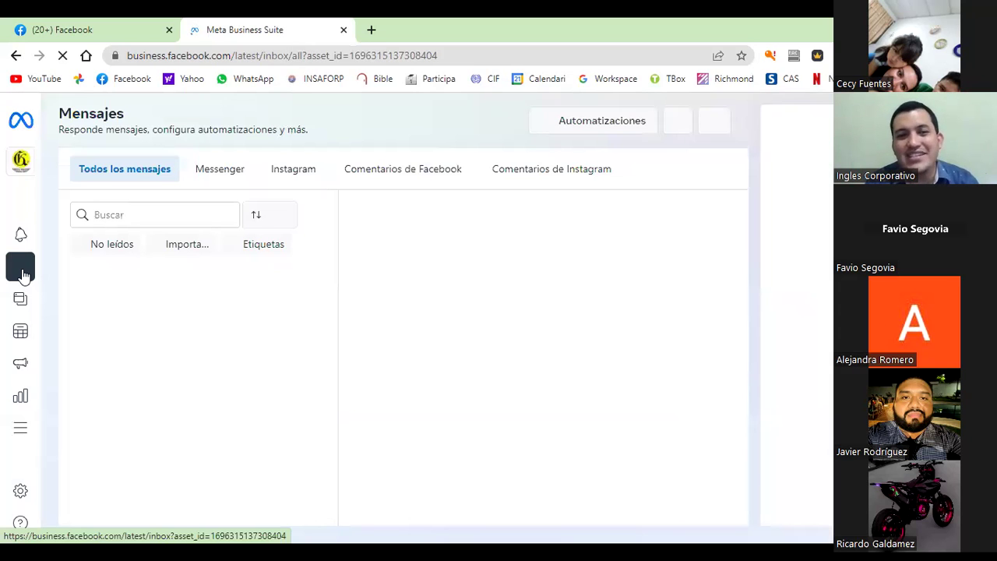
click(24, 276)
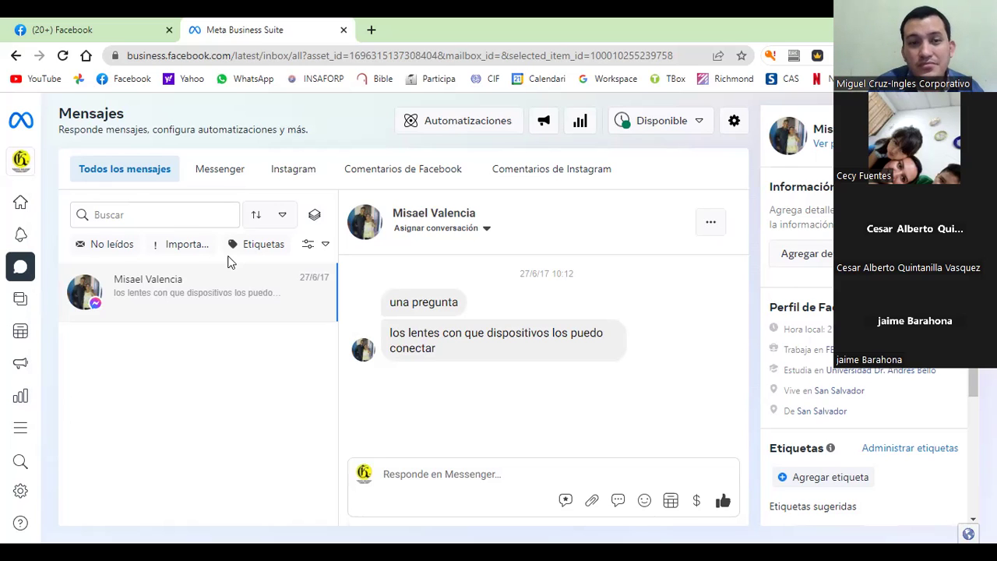
click(219, 170)
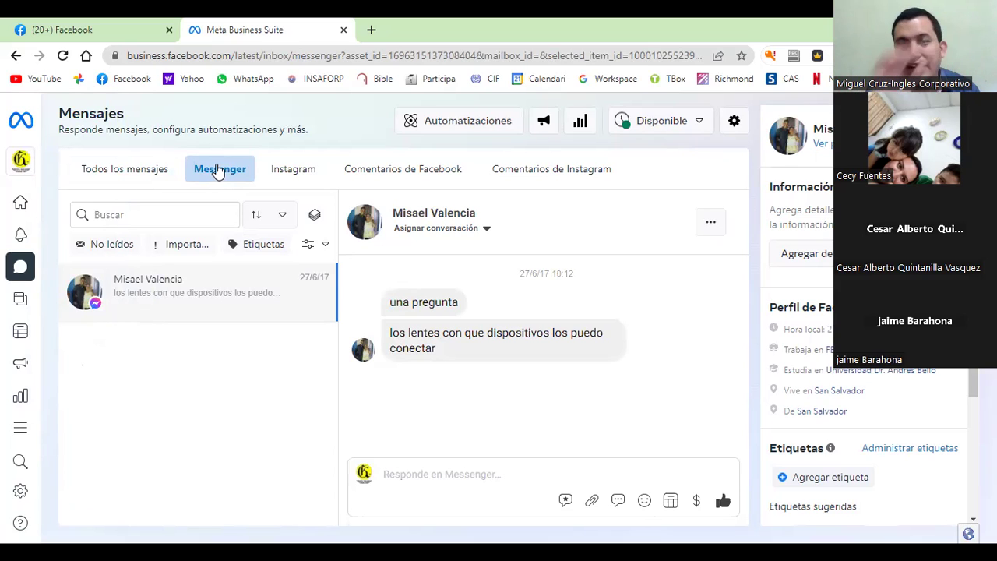
click(301, 176)
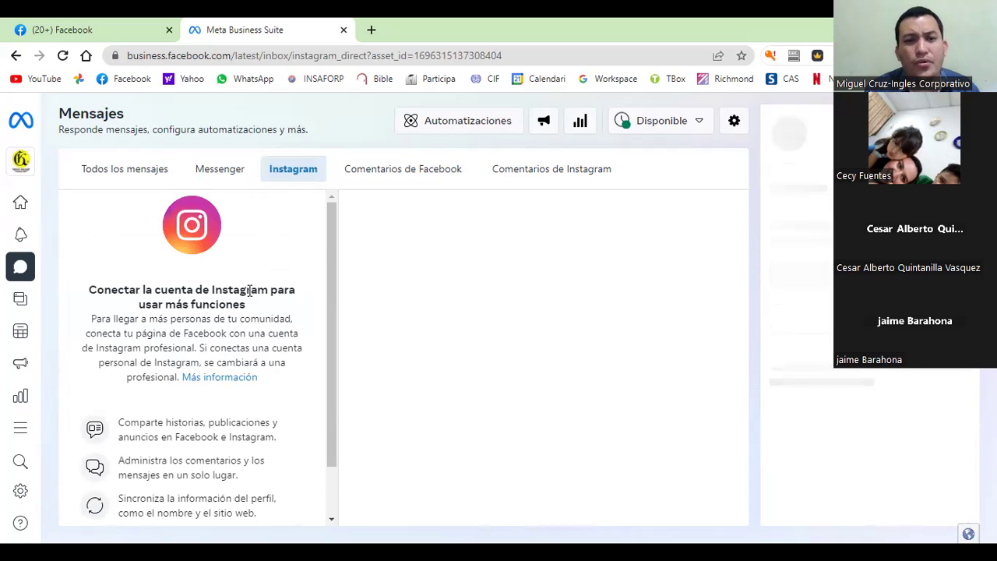
scroll(249, 290, down, 2)
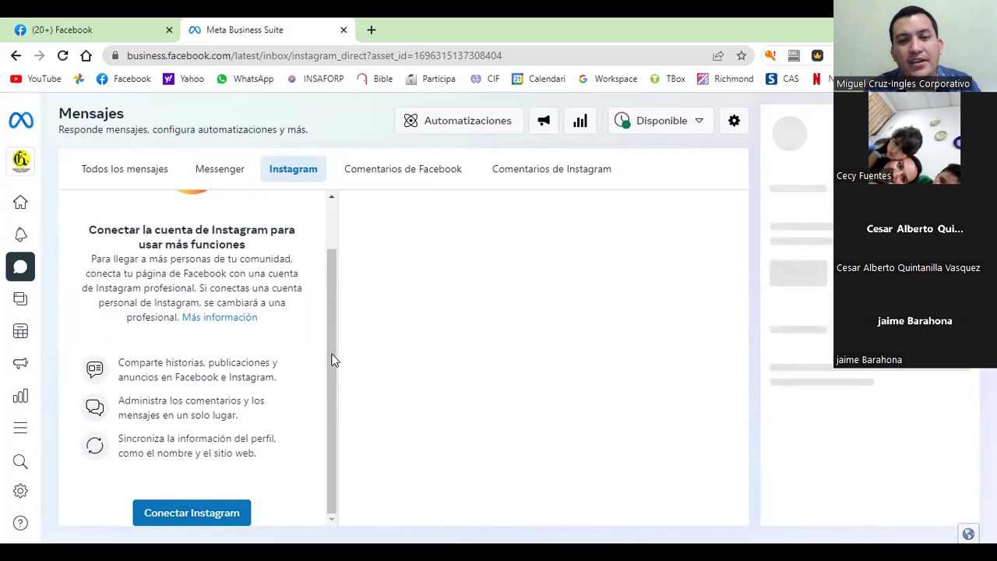
drag(330, 354, 329, 253)
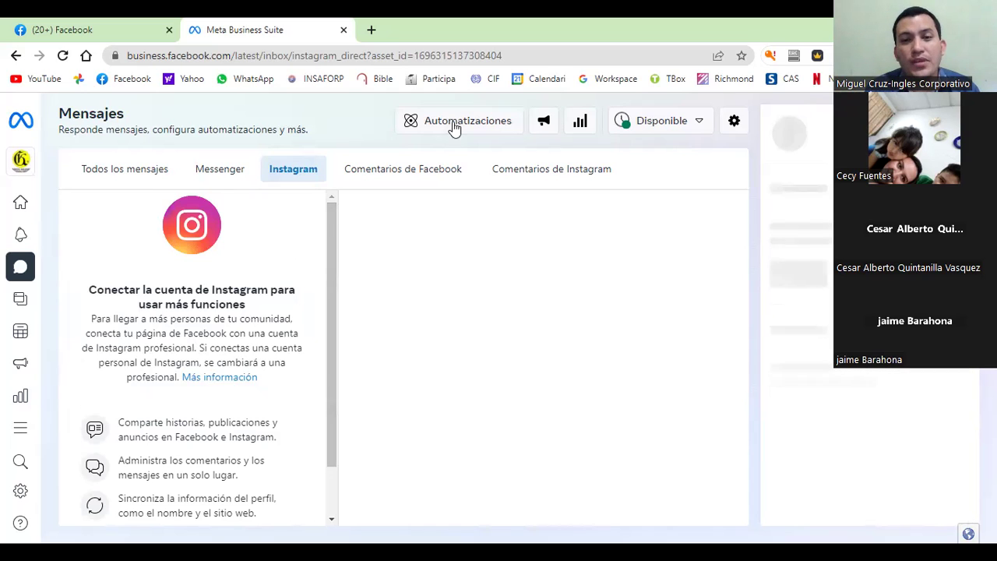
click(390, 178)
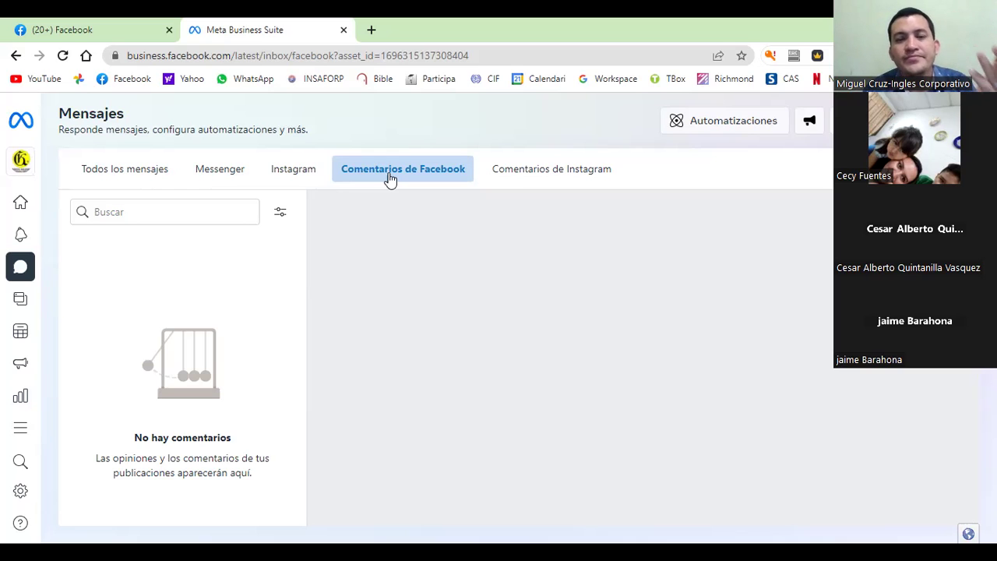
click(530, 169)
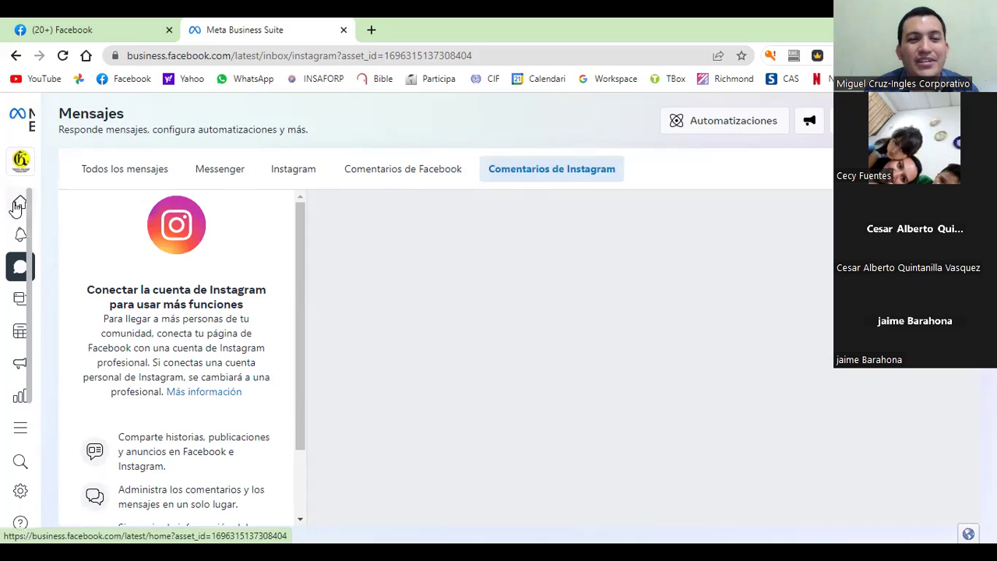
- Return to the page's home overview and look over its cover, creation options and pending task list
mouse_move(17, 205)
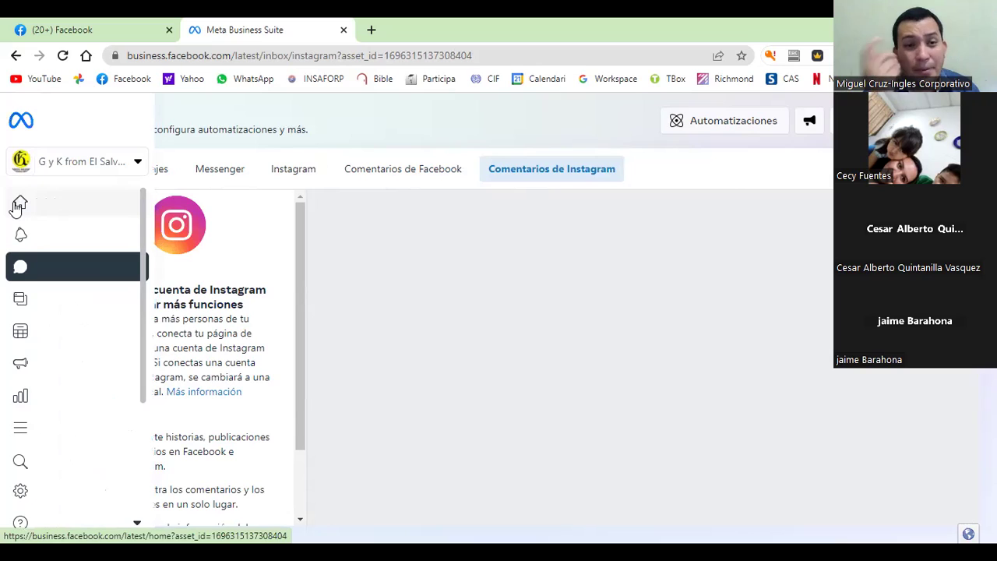
click(17, 207)
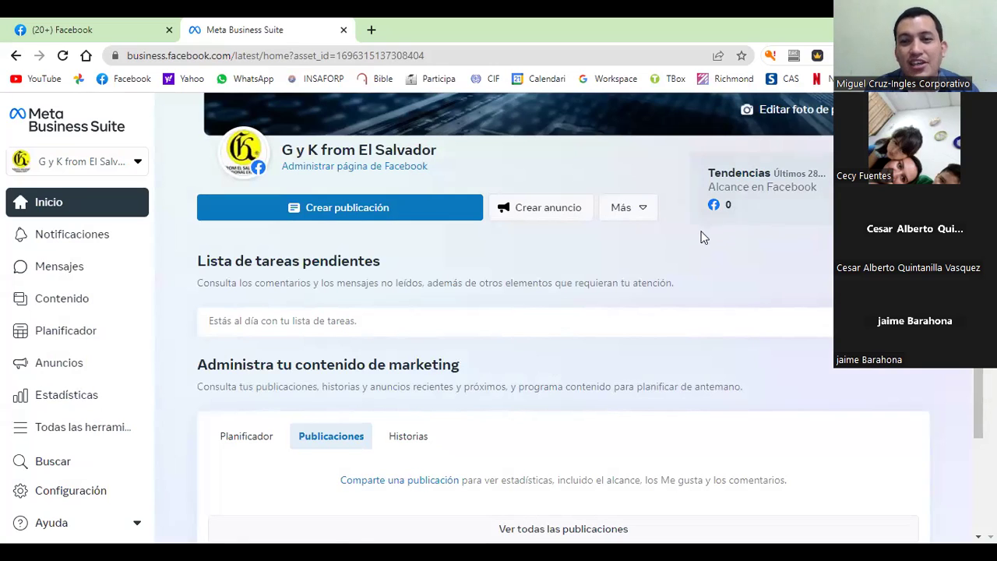
scroll(697, 260, up, 1)
scroll(697, 260, up, 1)
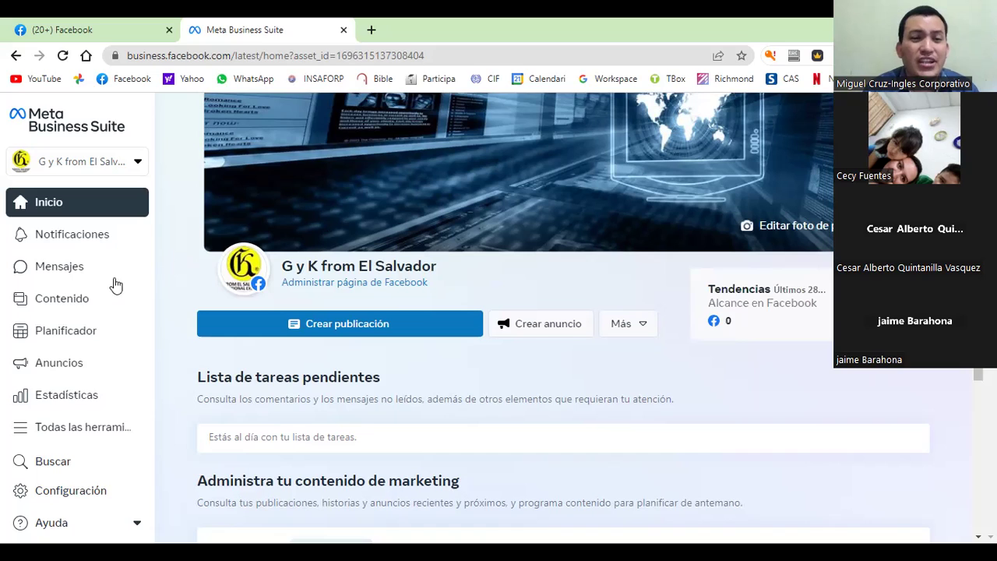
- View the stories in the content section and the weekly calendar in the planner
click(78, 302)
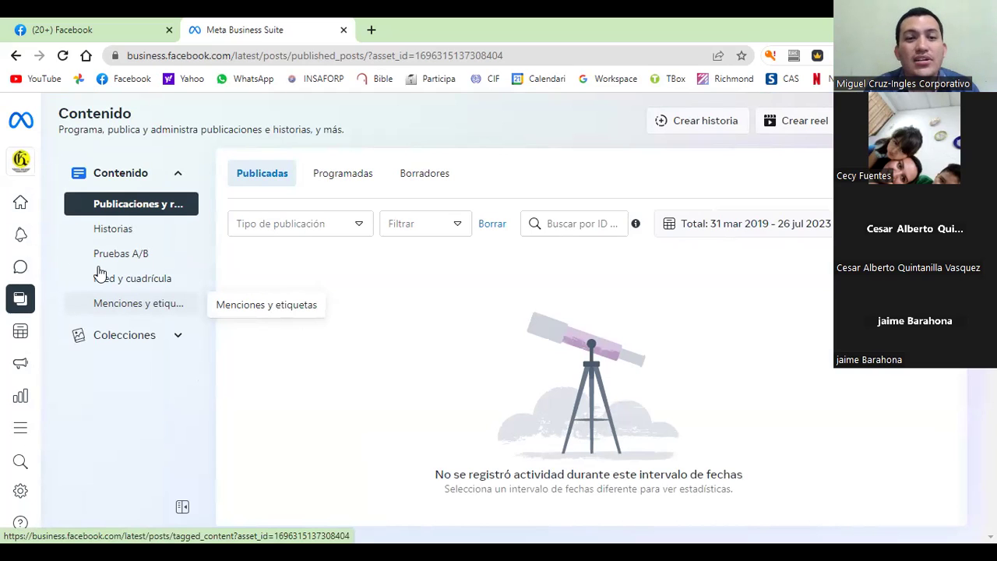
click(149, 235)
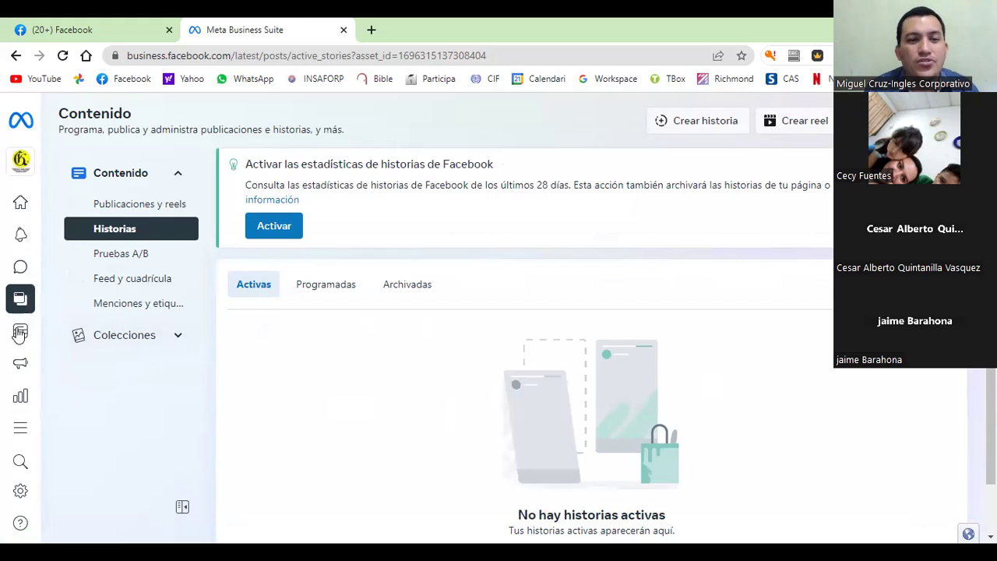
mouse_move(19, 335)
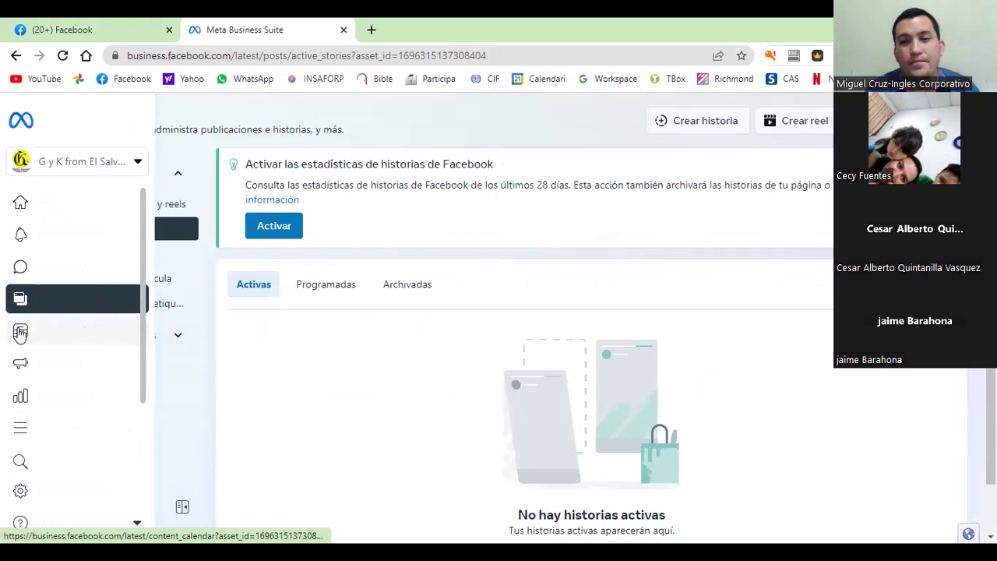
click(20, 334)
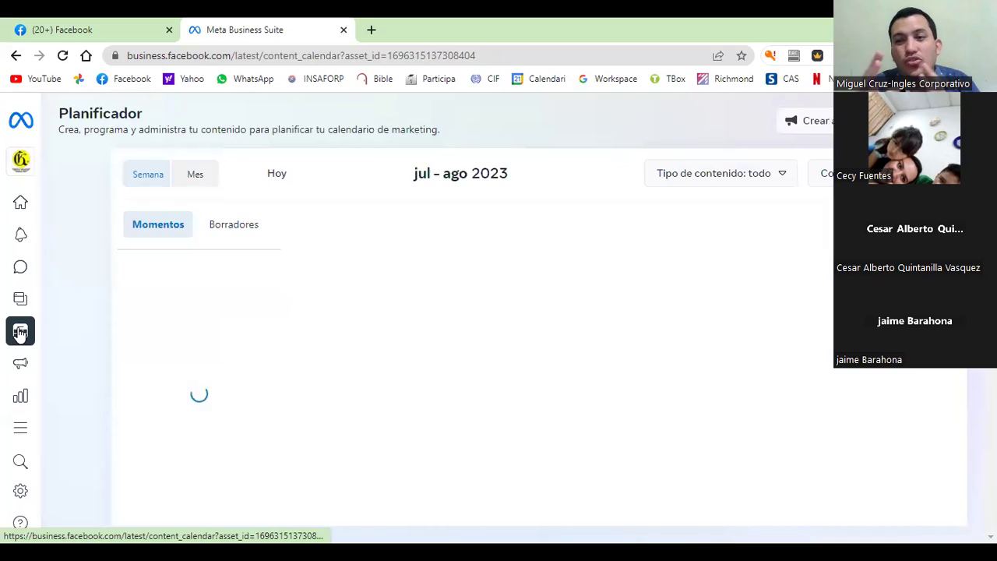
mouse_move(20, 332)
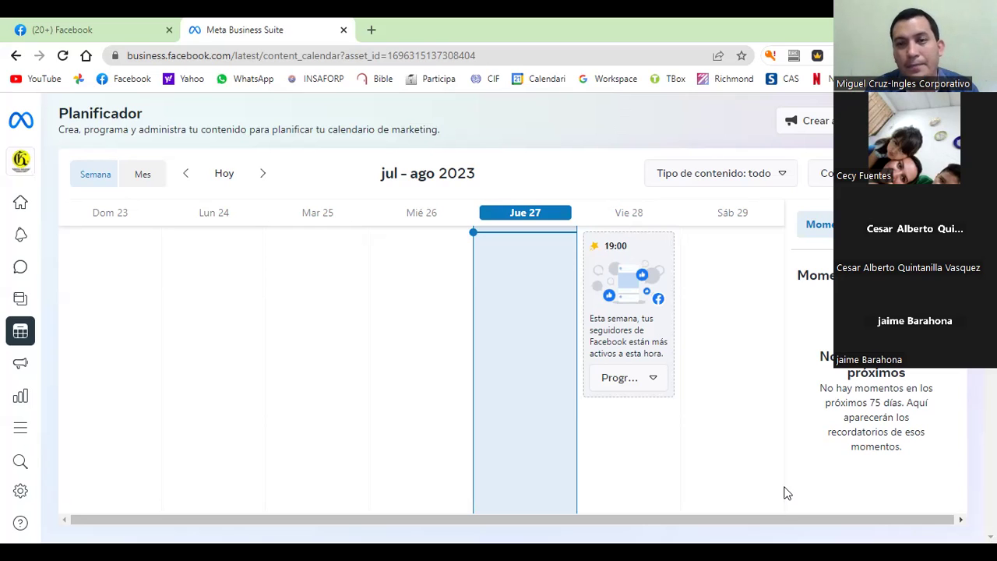
mouse_move(5, 403)
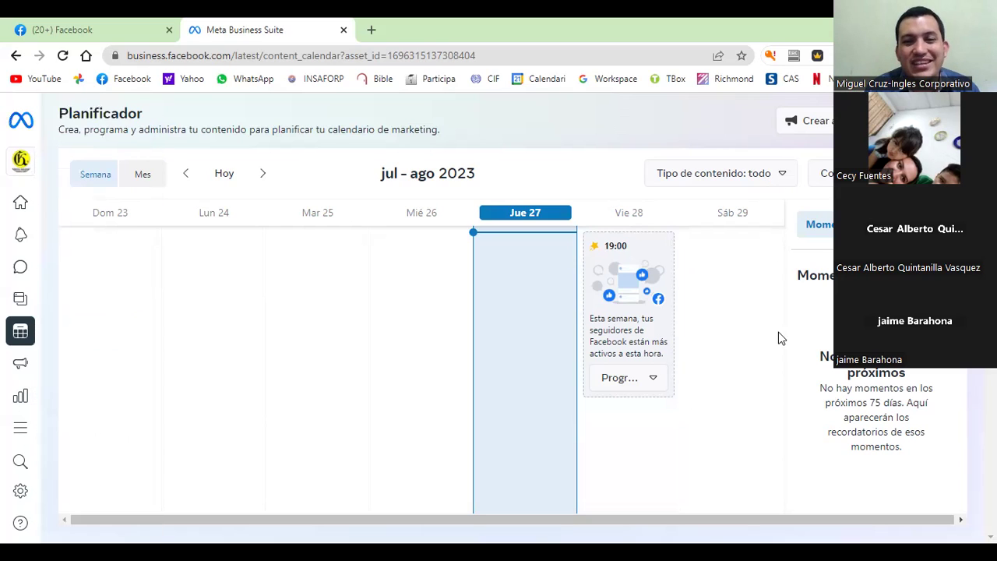
mouse_move(777, 342)
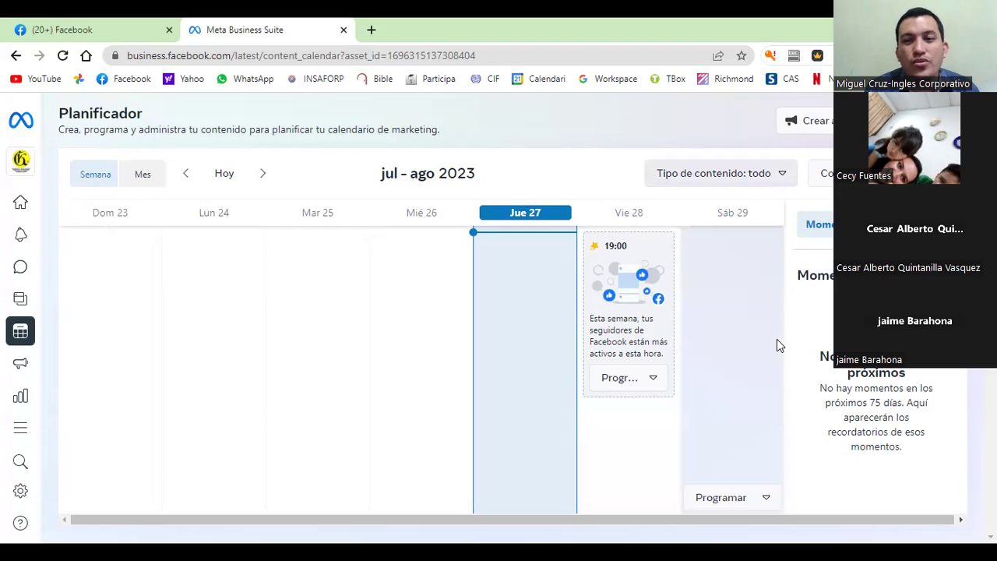
click(777, 342)
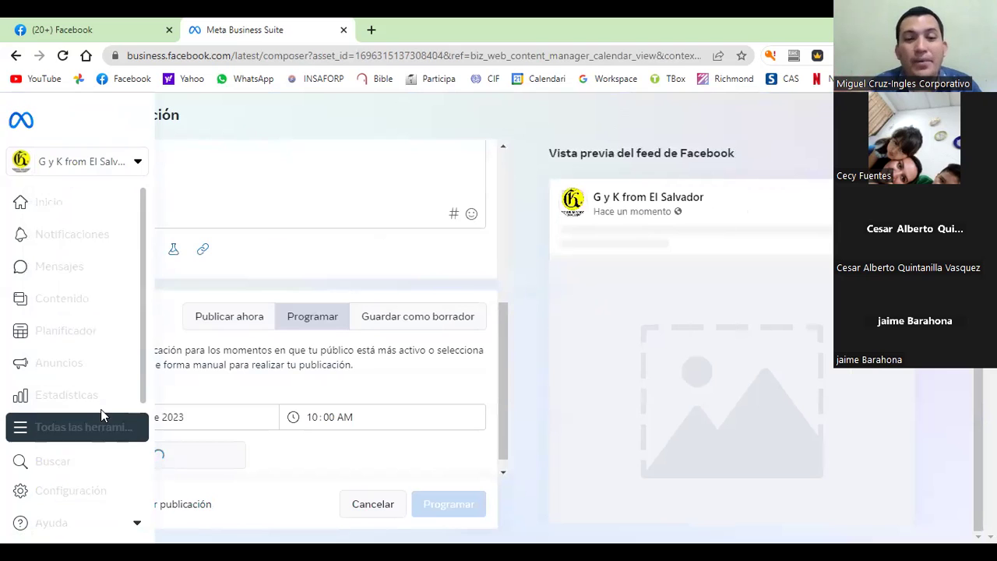
click(101, 409)
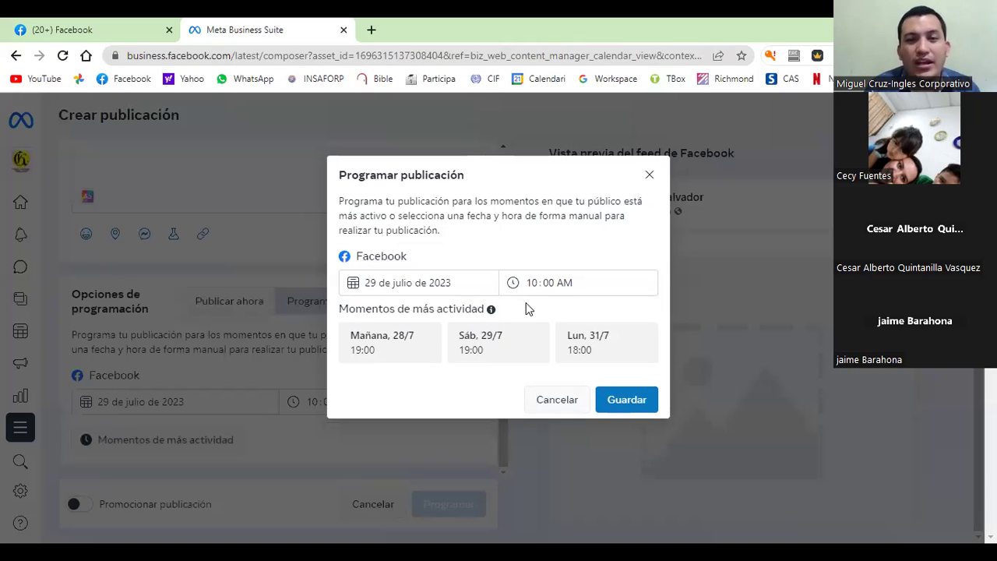
click(651, 175)
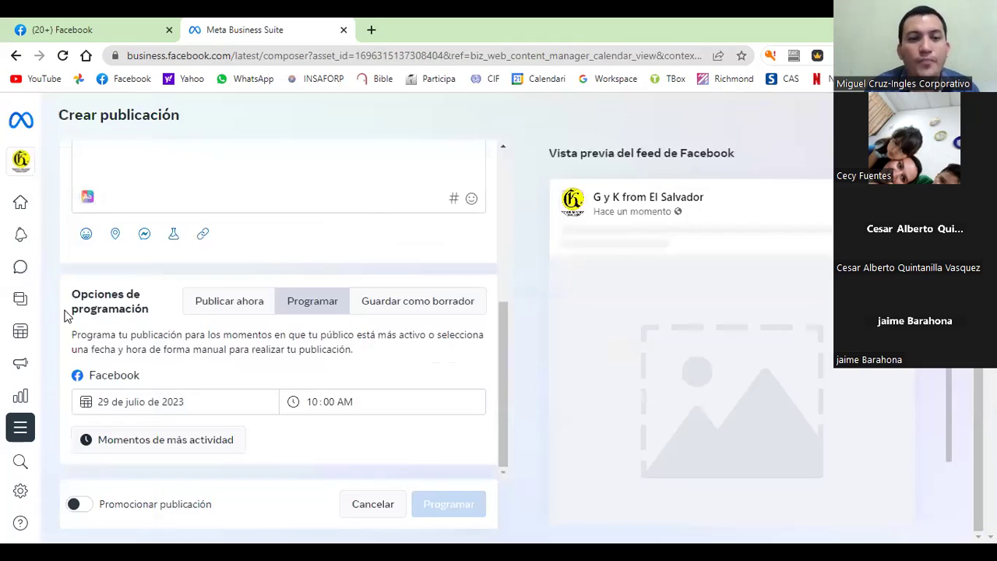
click(20, 335)
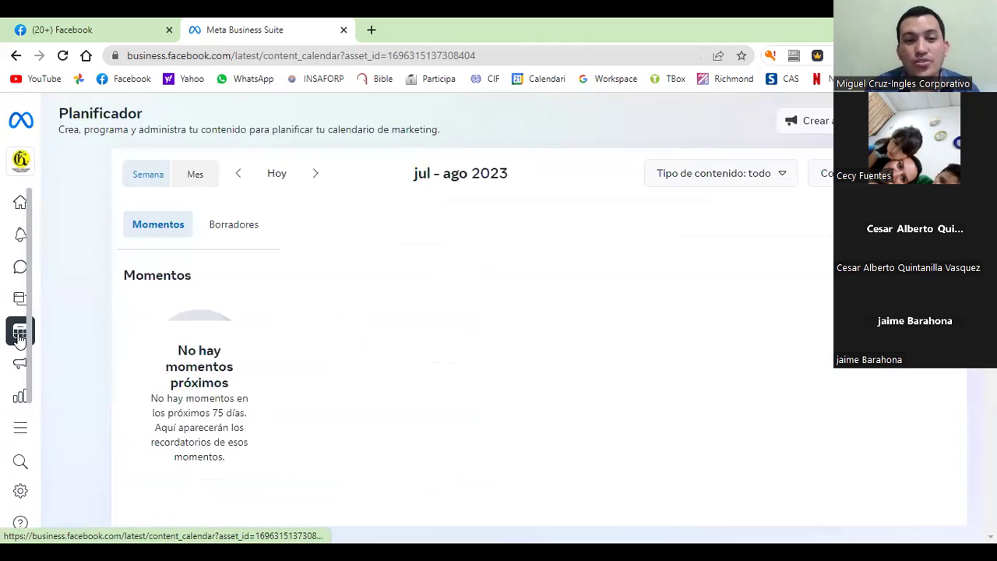
mouse_move(19, 338)
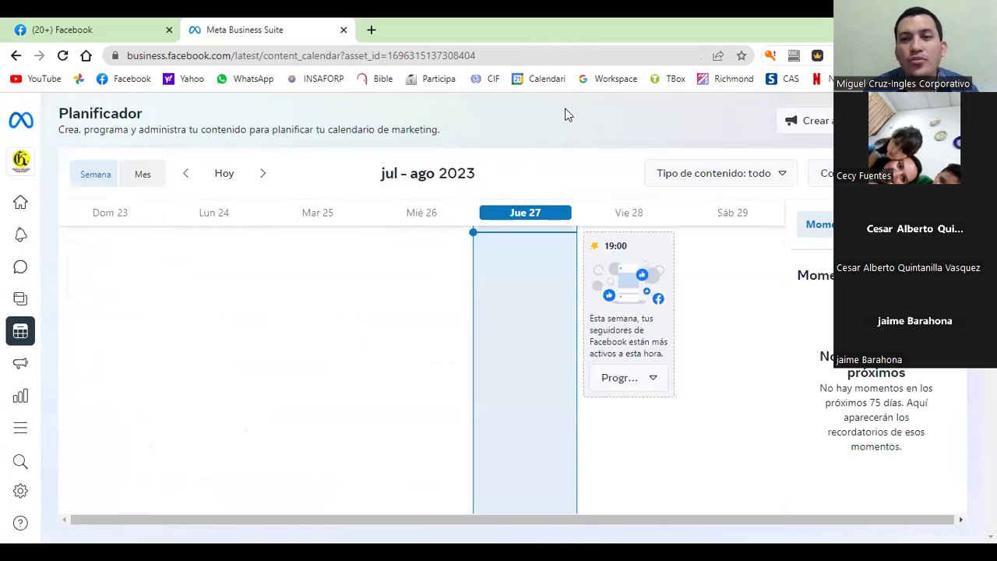
key(alt+s)
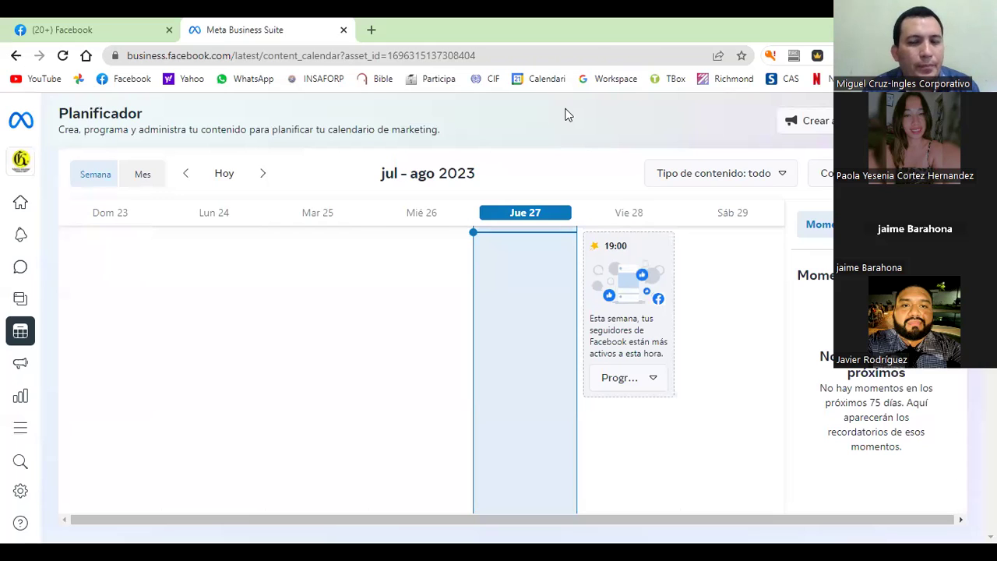
- View the scheduling options for Friday 28 in the planner and the additional creation options on the home overview
click(654, 379)
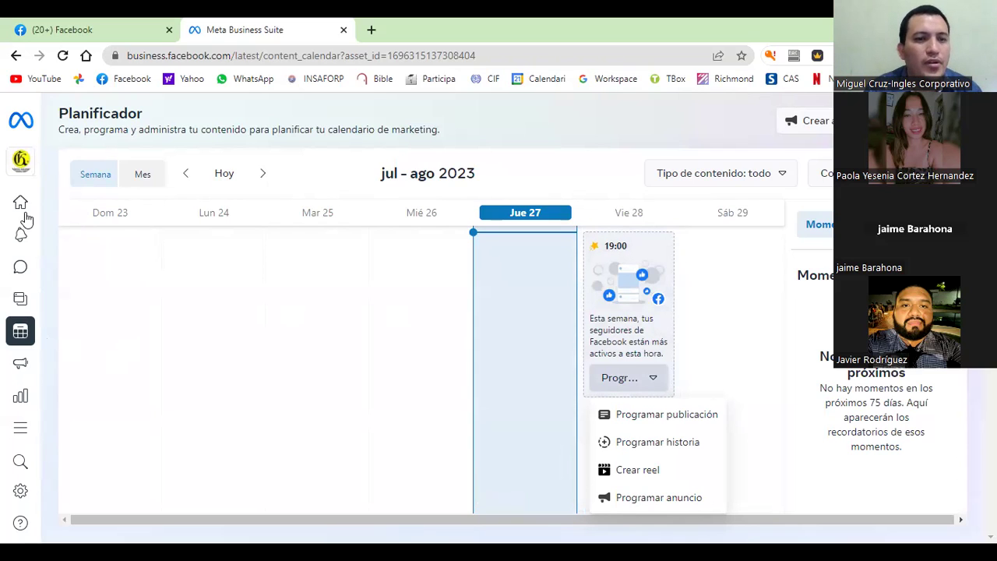
mouse_move(101, 280)
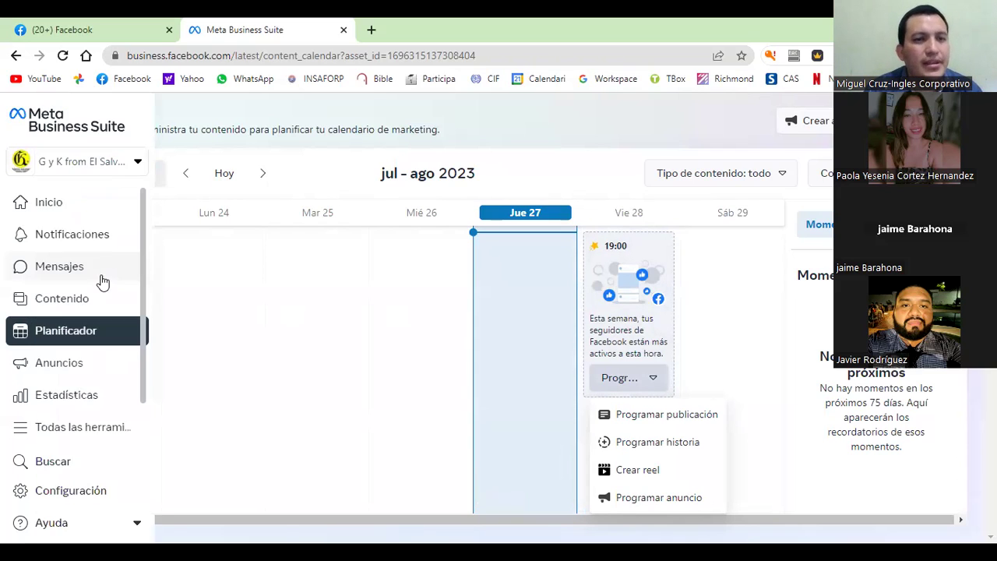
click(52, 206)
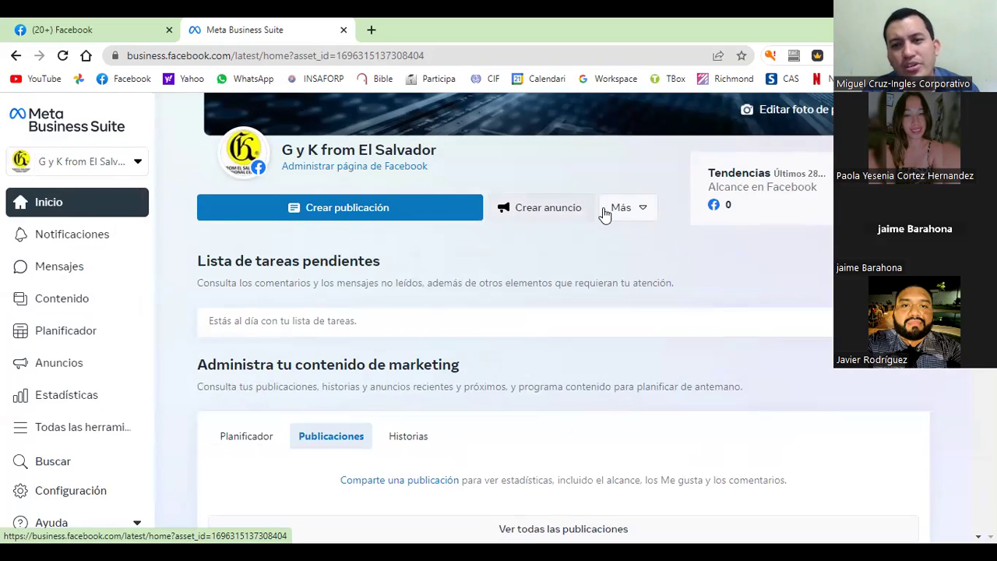
click(641, 209)
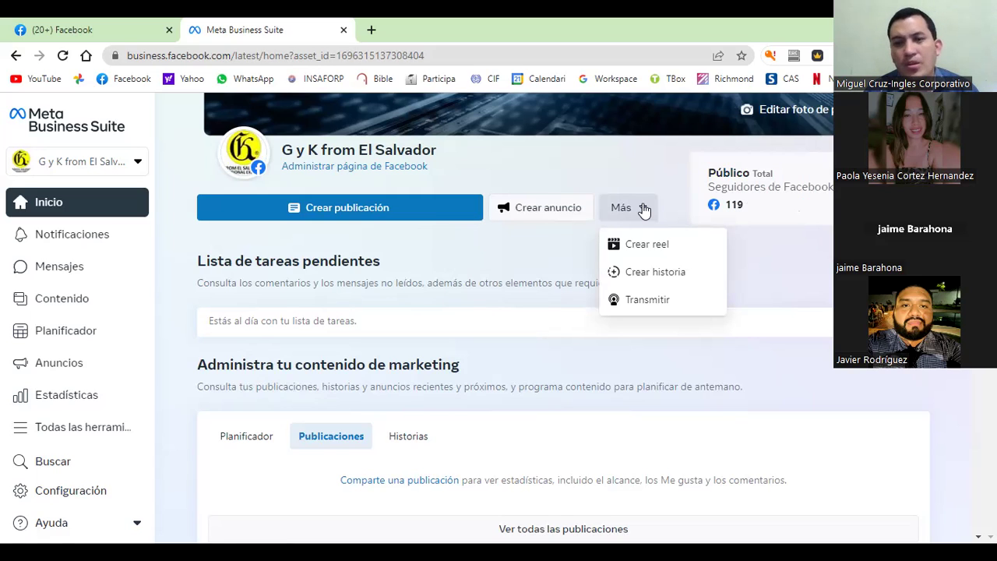
- Start a new post for the G y K from El Salvador page and add the photo IMAGEN MKT
click(377, 209)
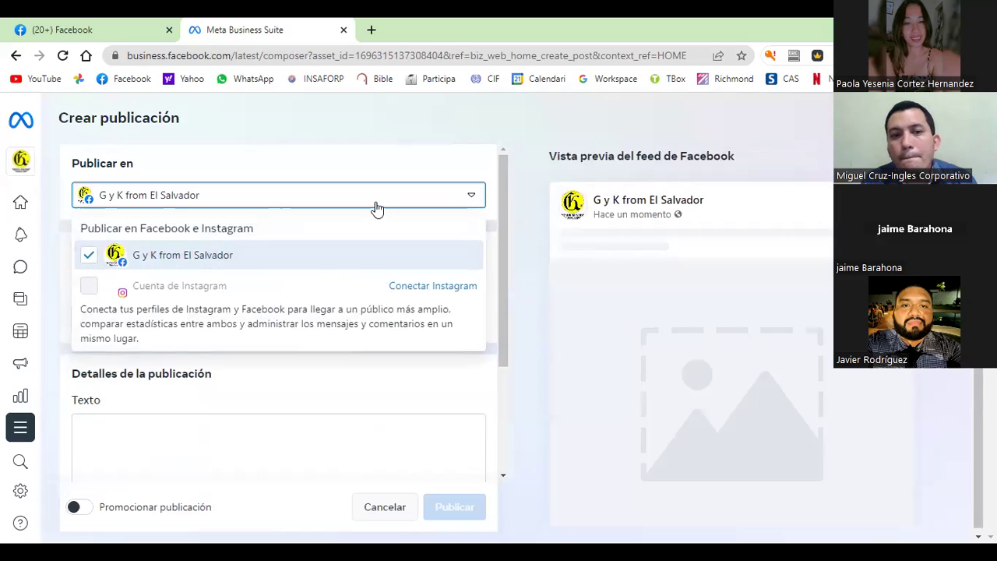
click(398, 165)
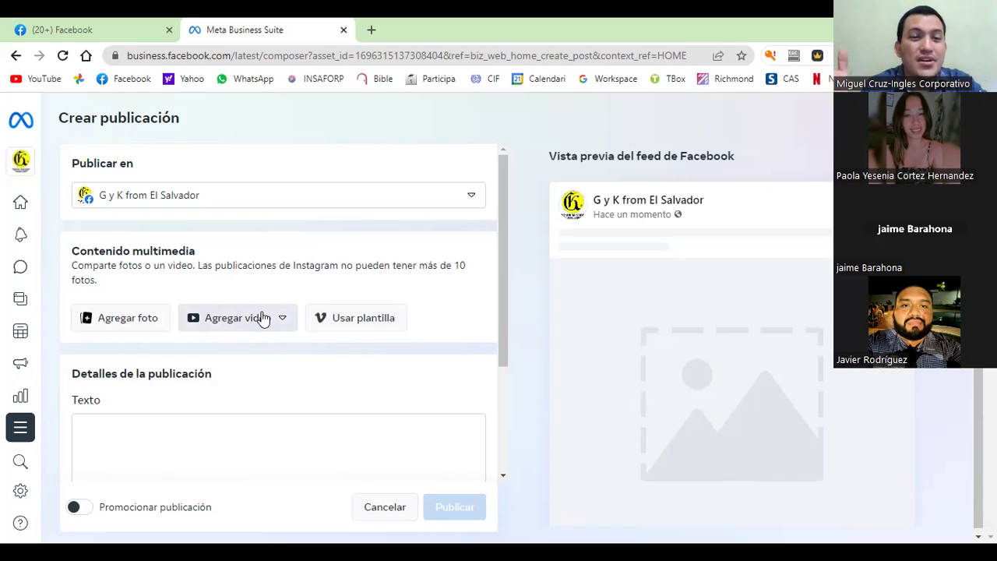
click(121, 320)
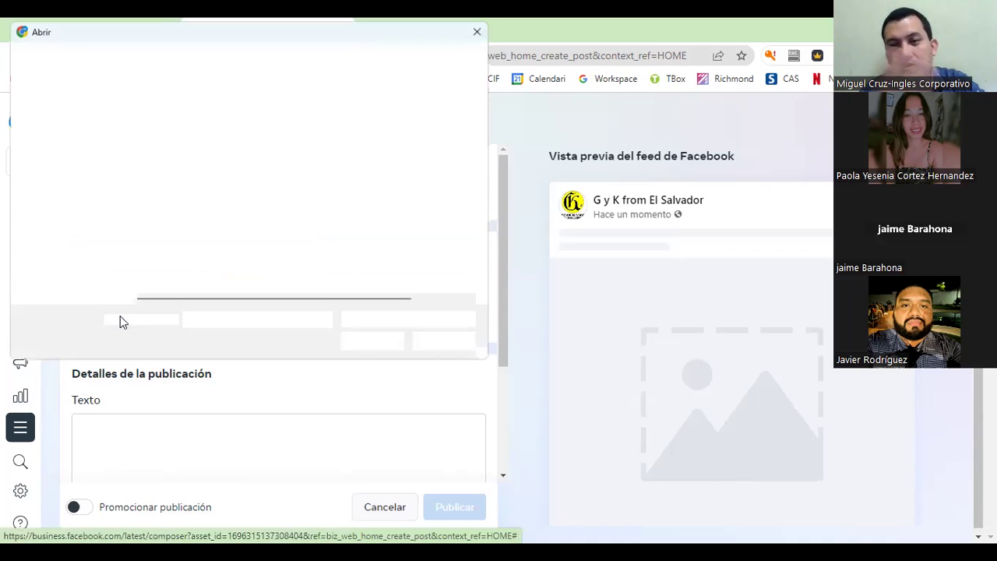
click(202, 225)
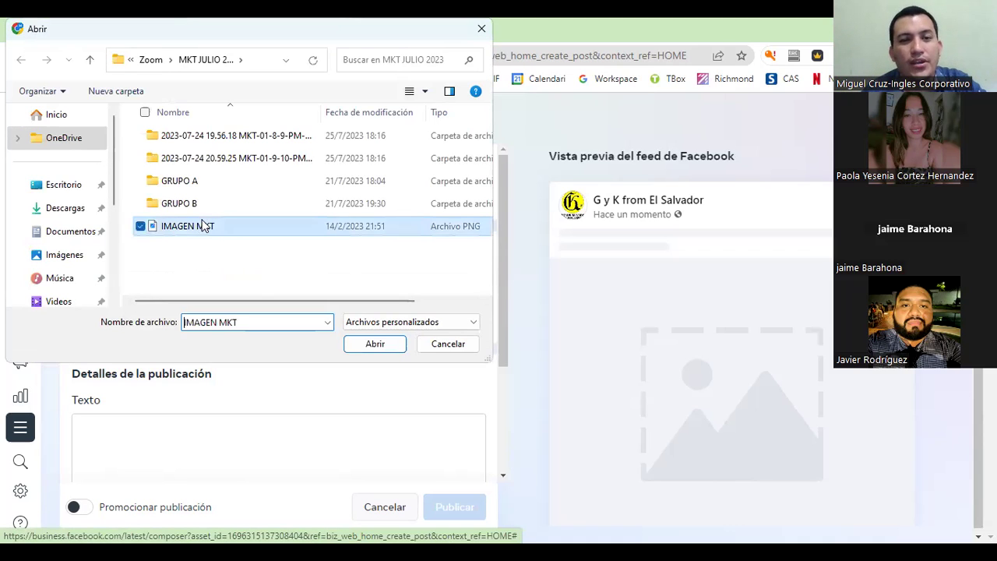
double_click(202, 225)
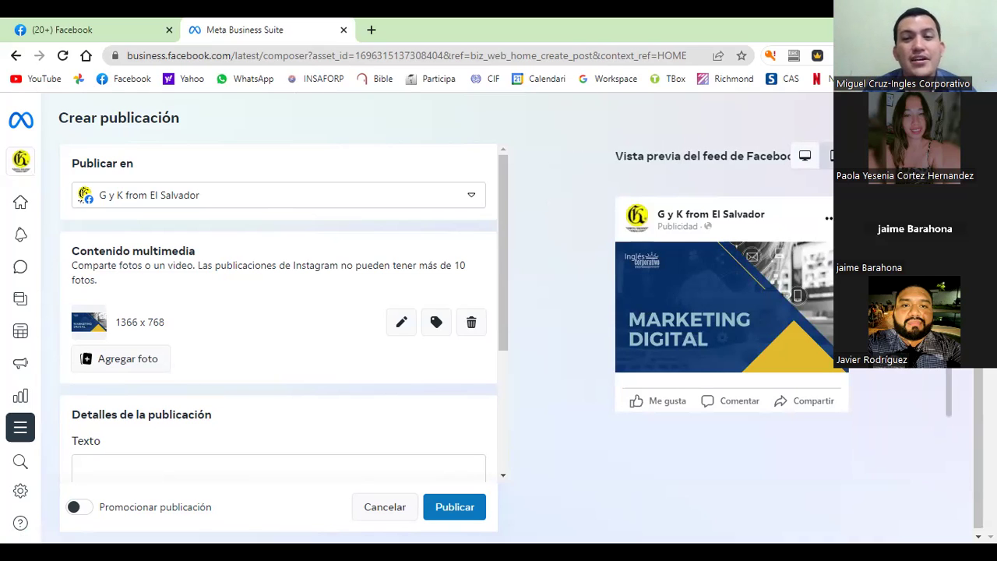
- Enter "Te invitamos a ser parte de Marketing Digital" as the post's text
click(810, 161)
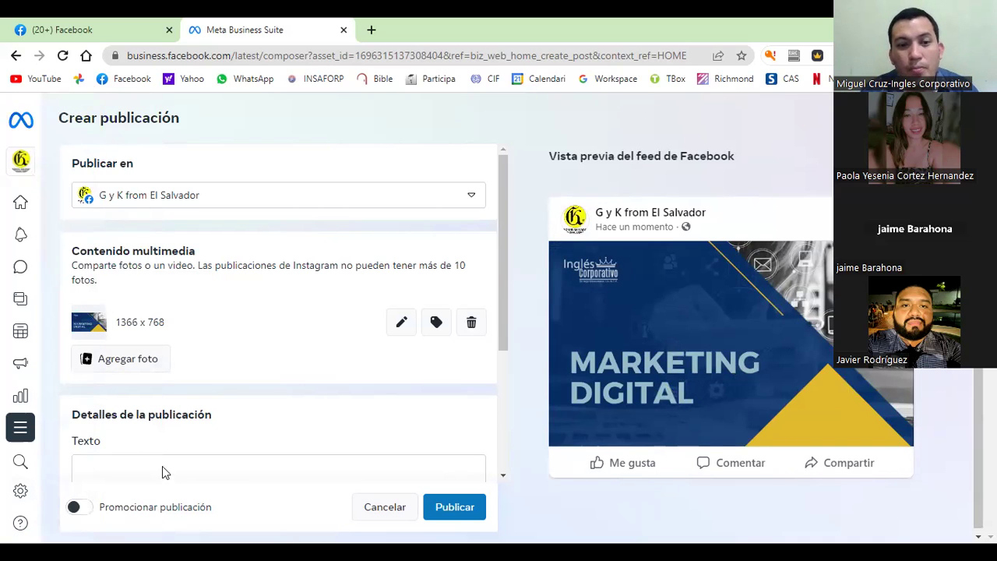
scroll(164, 464, down, 3)
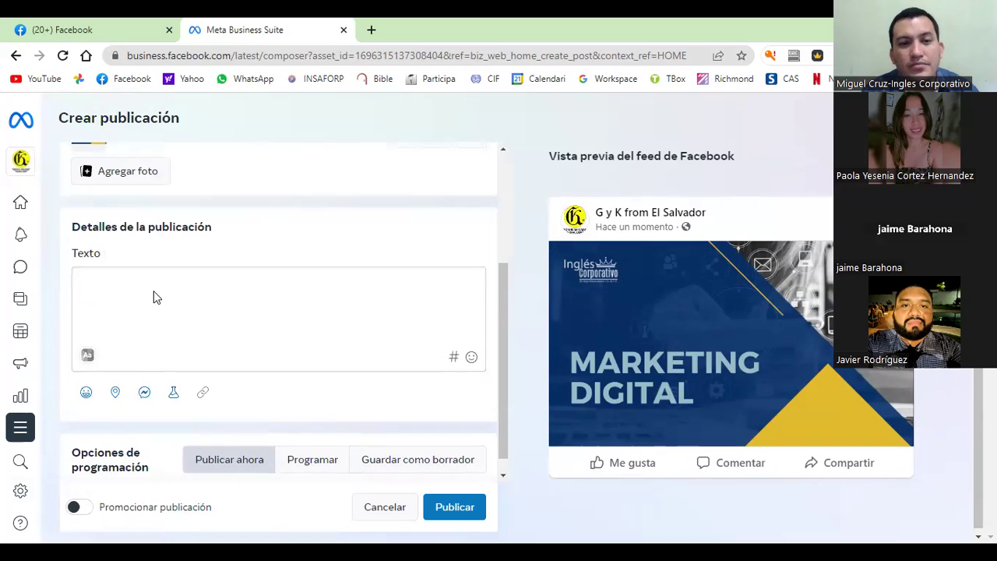
click(127, 280)
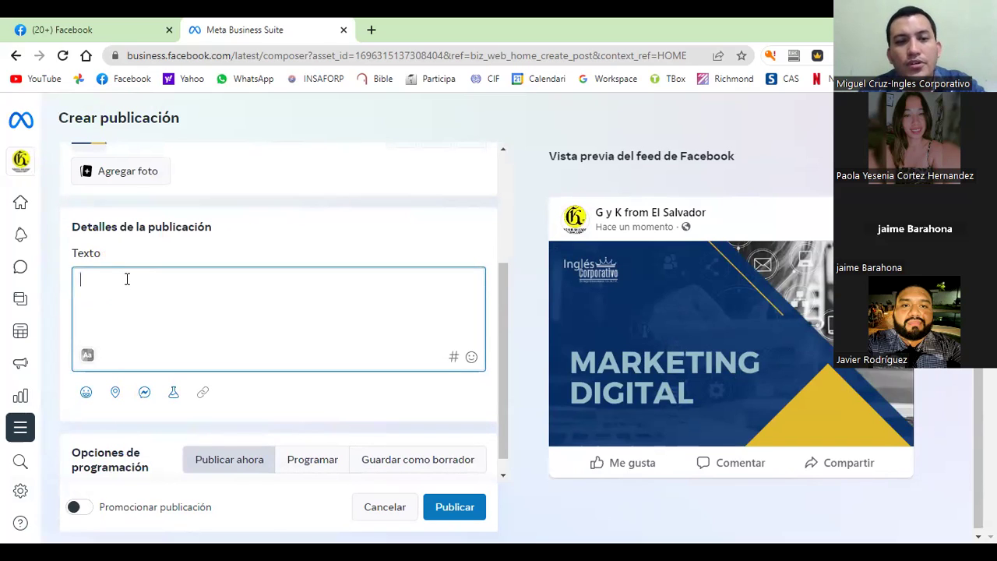
text(Te invitamos a ser parte de Marketing Digital)
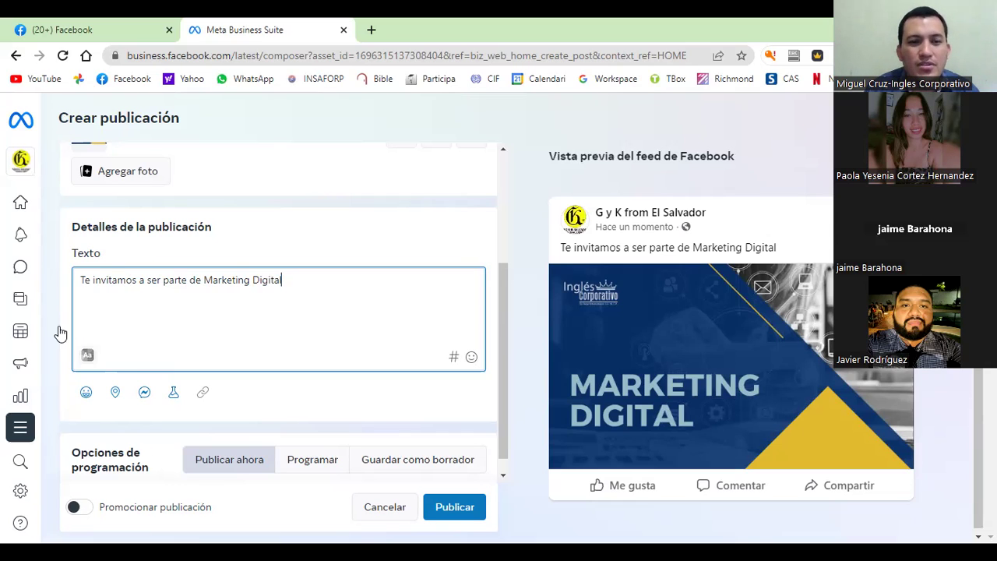
mouse_move(91, 396)
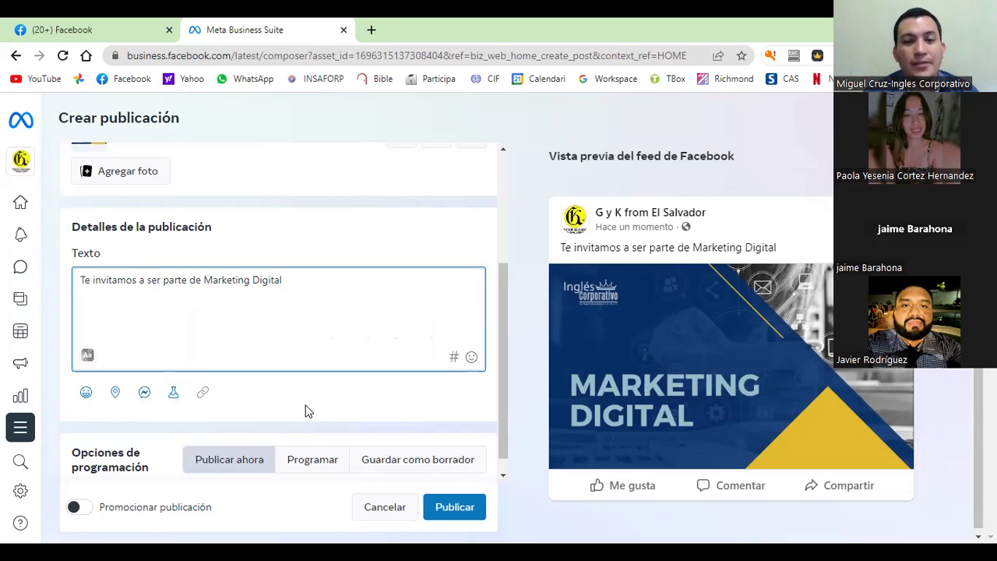
- Look at the Programar and Guardar como borrador options, and publish the post with Publicar ahora
scroll(305, 411, down, 1)
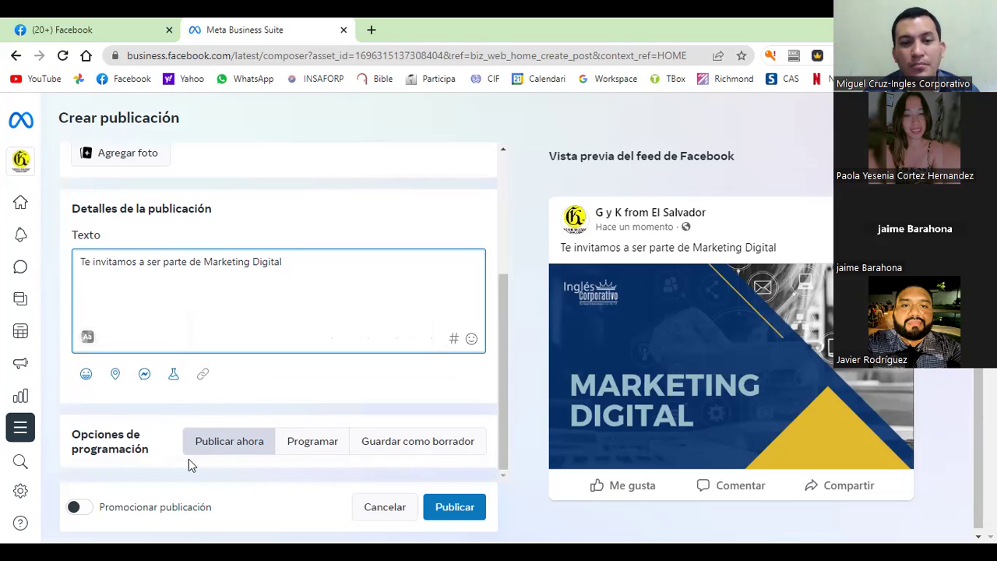
click(312, 442)
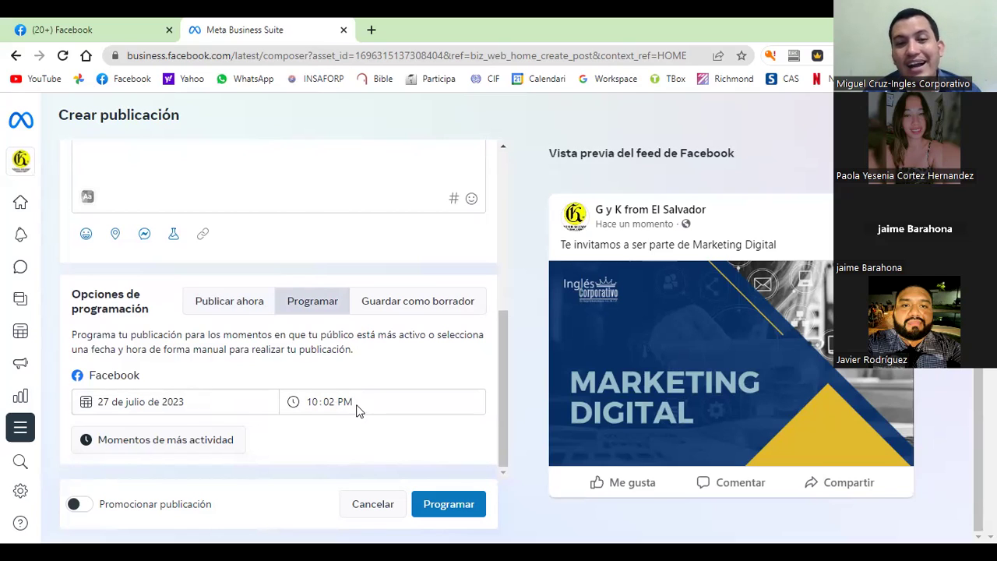
click(417, 307)
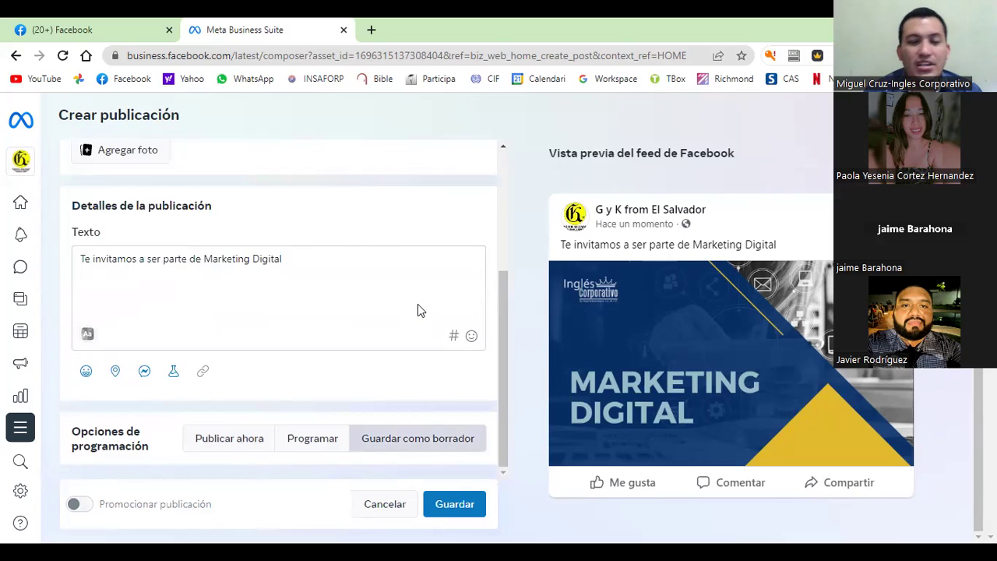
click(208, 440)
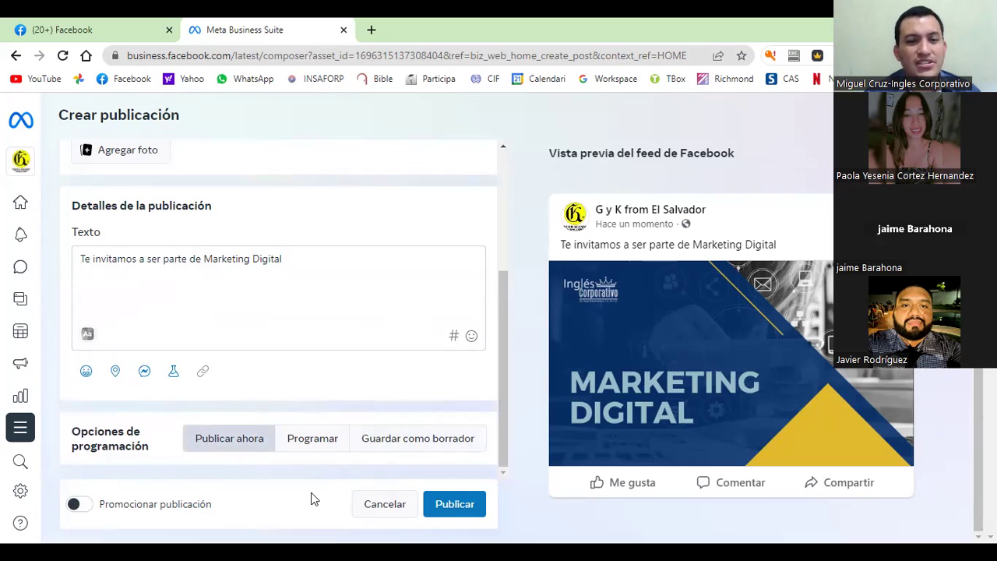
click(459, 515)
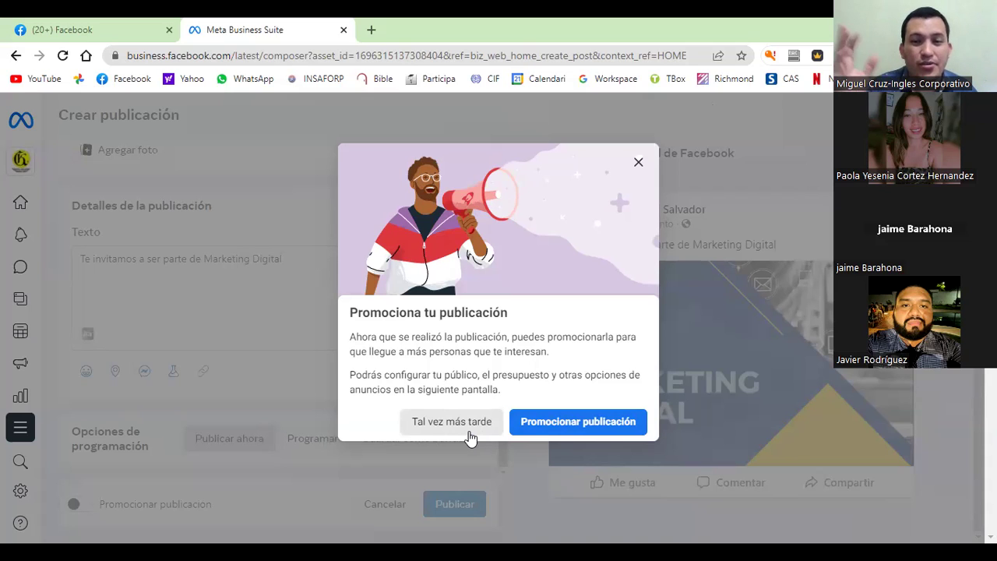
- Open the promotion setup for the published post and turn on Contenido Advantage+
click(555, 421)
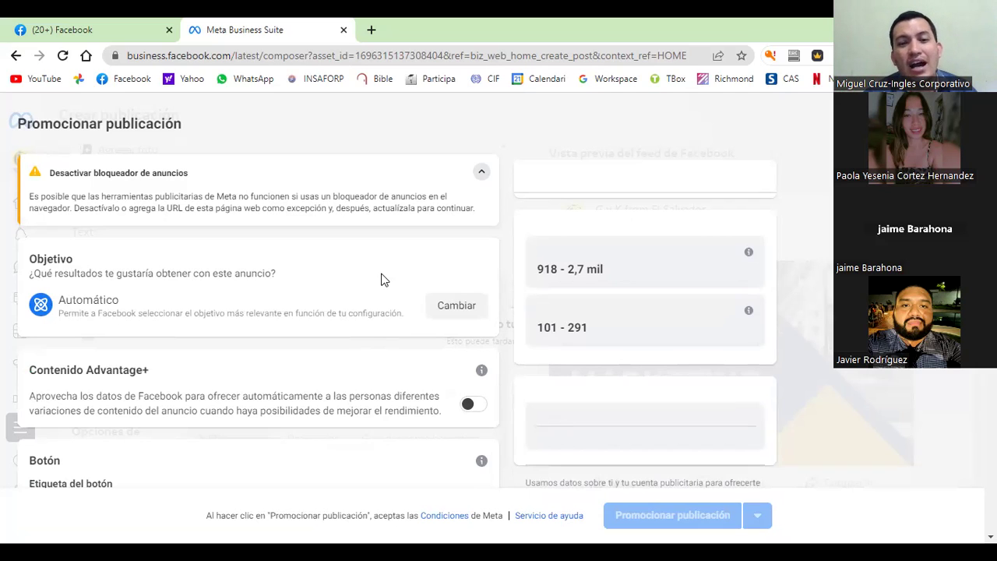
click(472, 409)
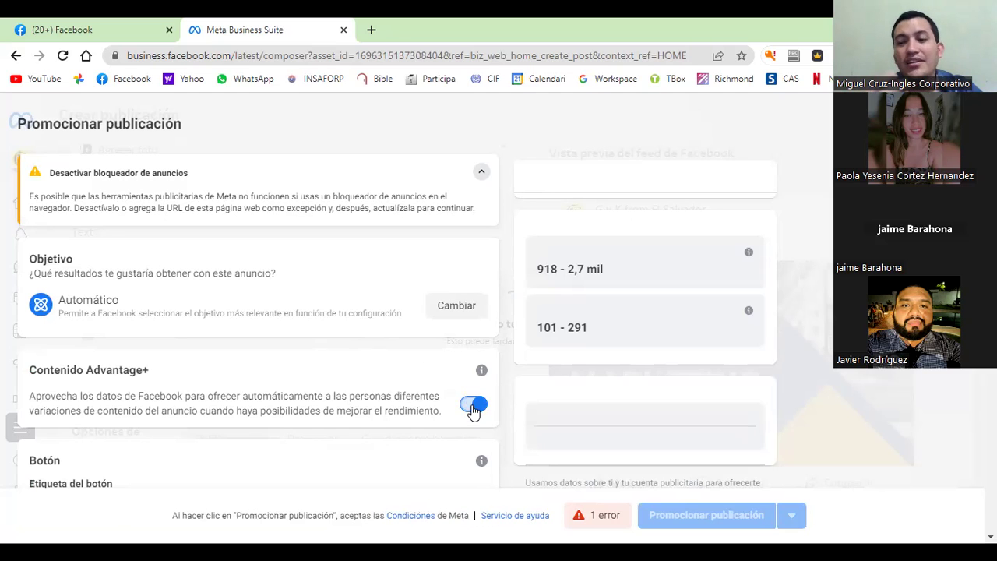
- View the available button labels for the ad and keep Enviar mensaje de WhatsApp
scroll(334, 379, down, 2)
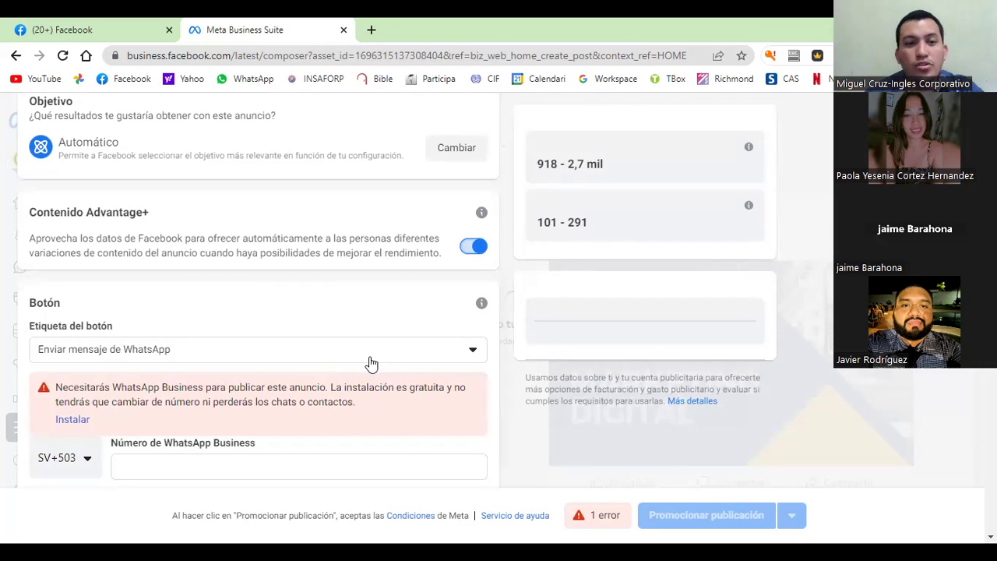
click(440, 358)
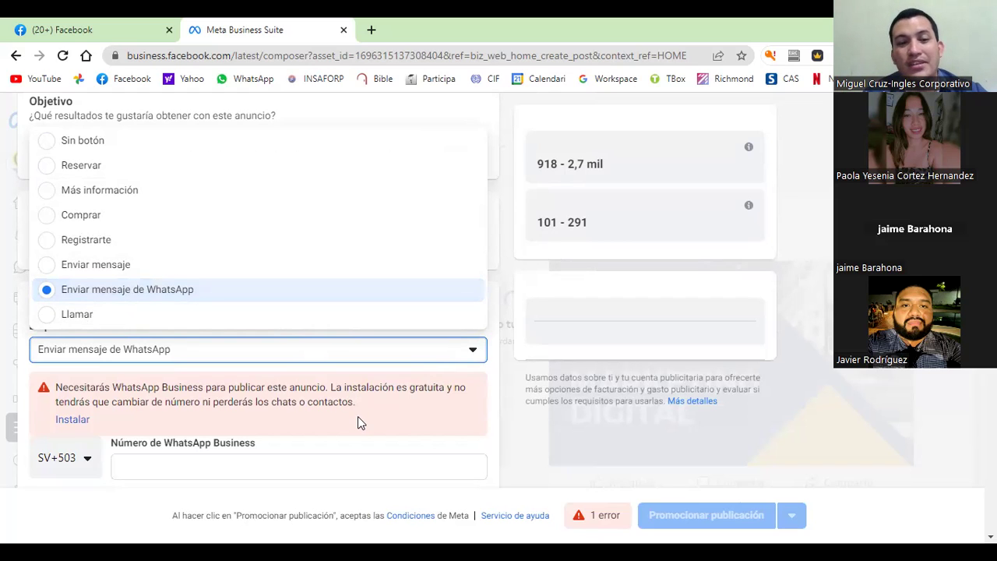
scroll(357, 416, down, 2)
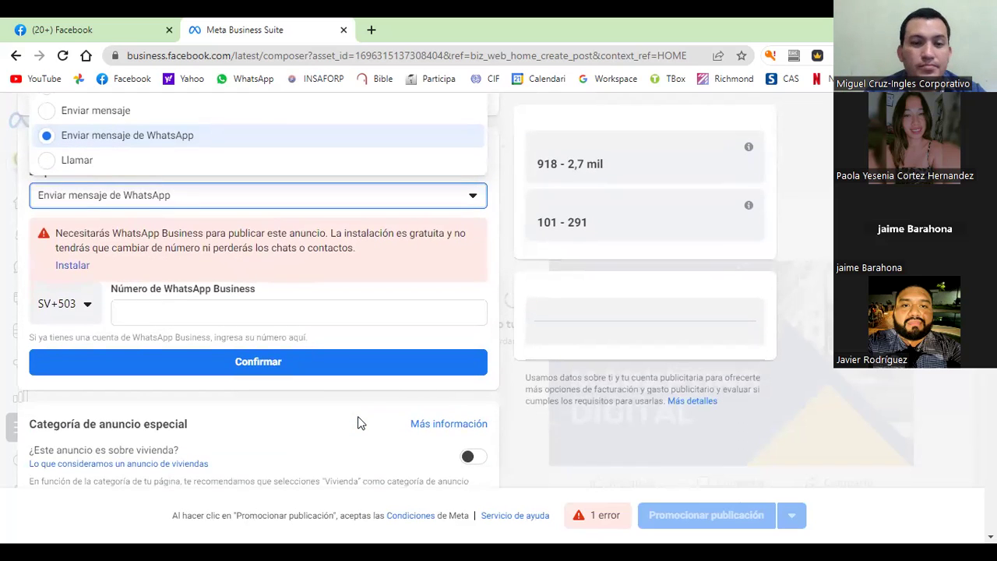
click(343, 401)
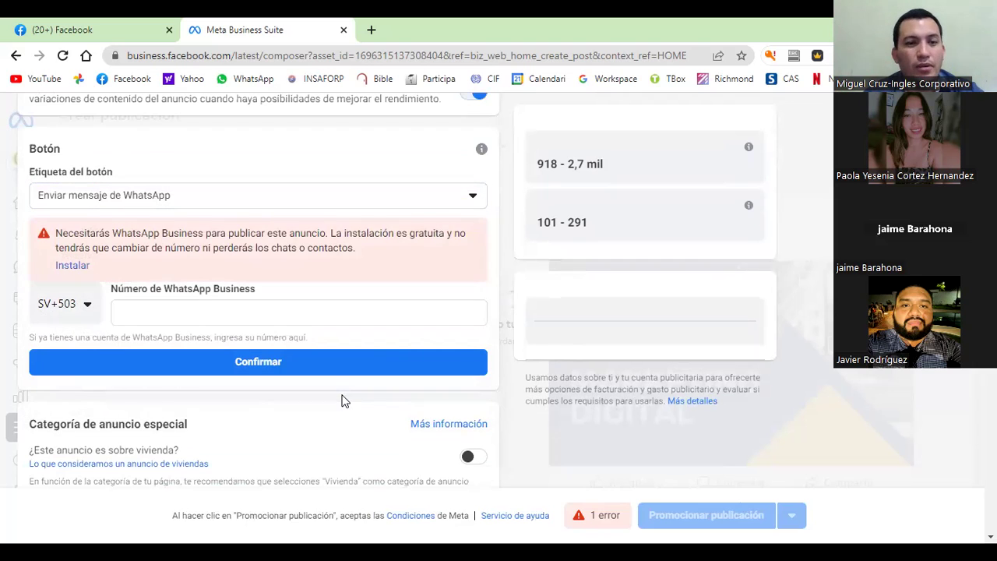
- Review the ad's special category, audience choices and calendar and duration settings
scroll(342, 401, down, 2)
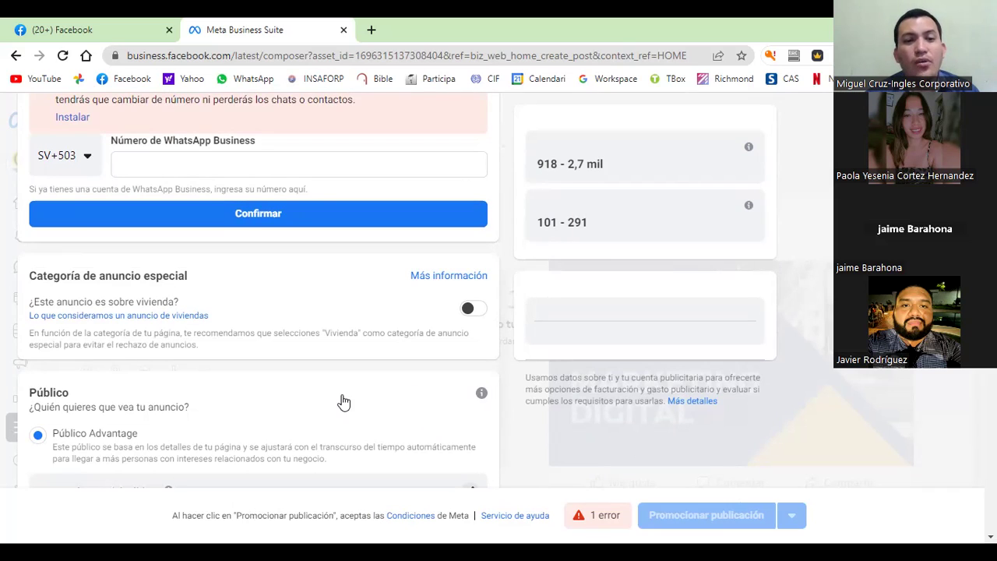
scroll(343, 401, down, 2)
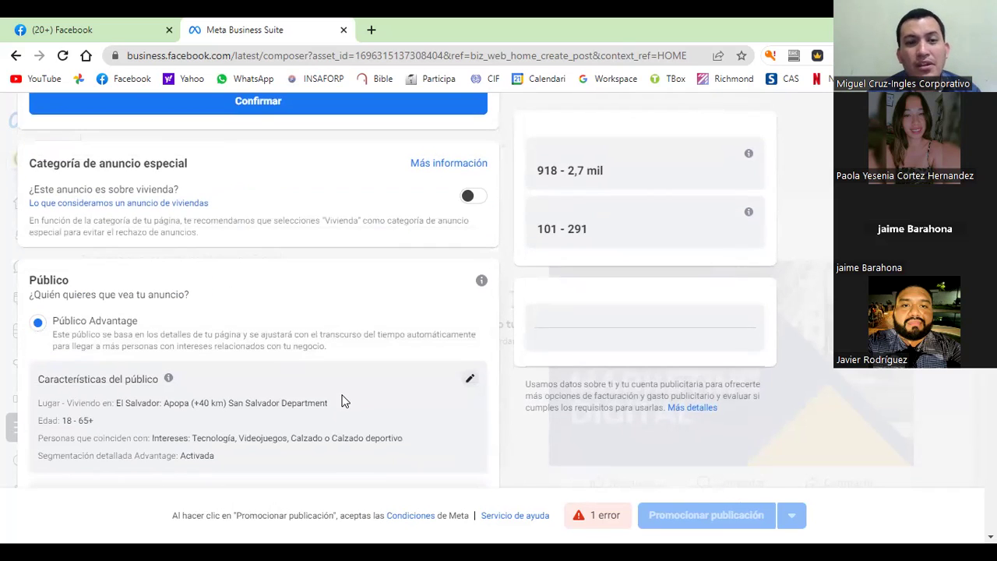
scroll(343, 401, down, 2)
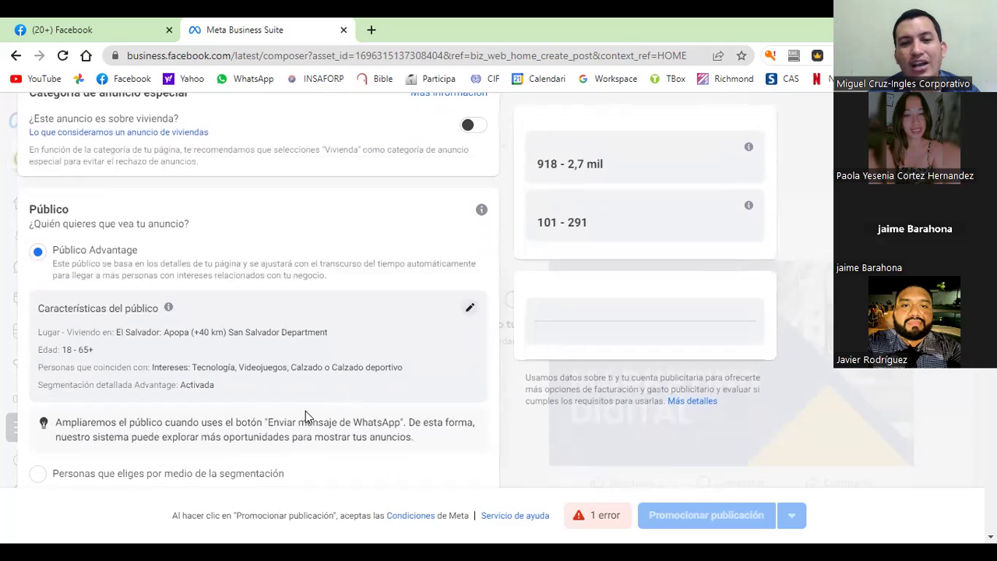
scroll(306, 415, down, 2)
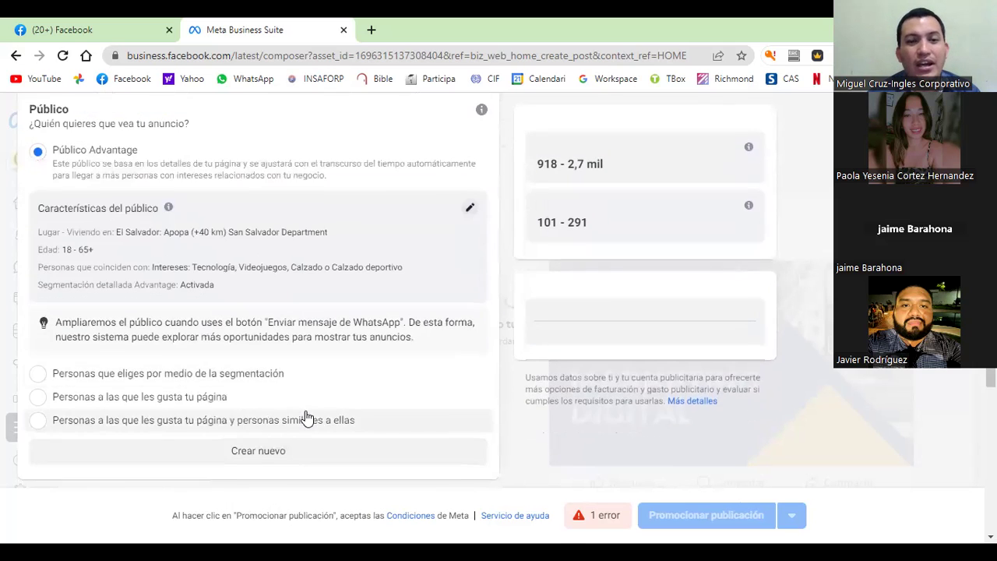
scroll(306, 418, down, 1)
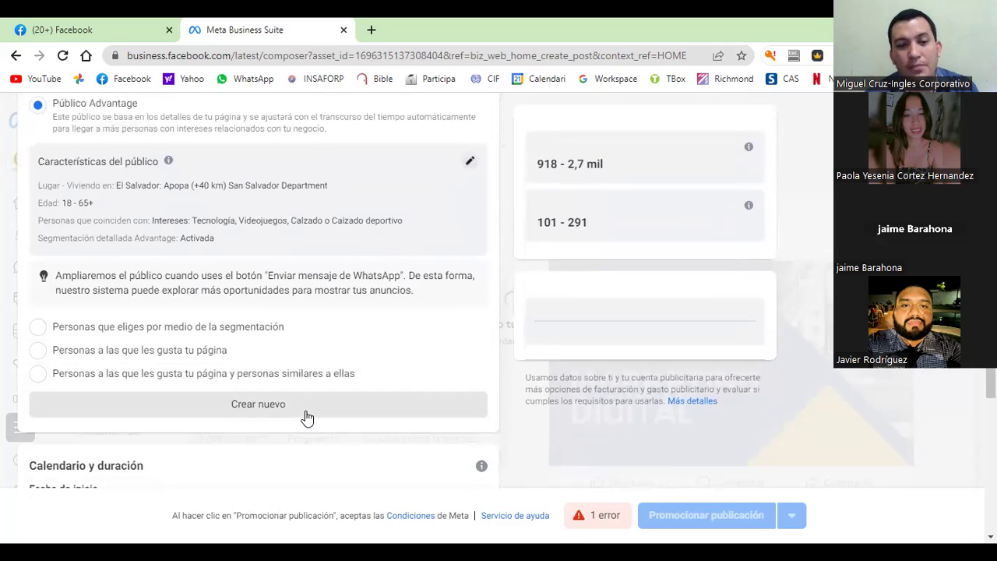
scroll(305, 411, down, 4)
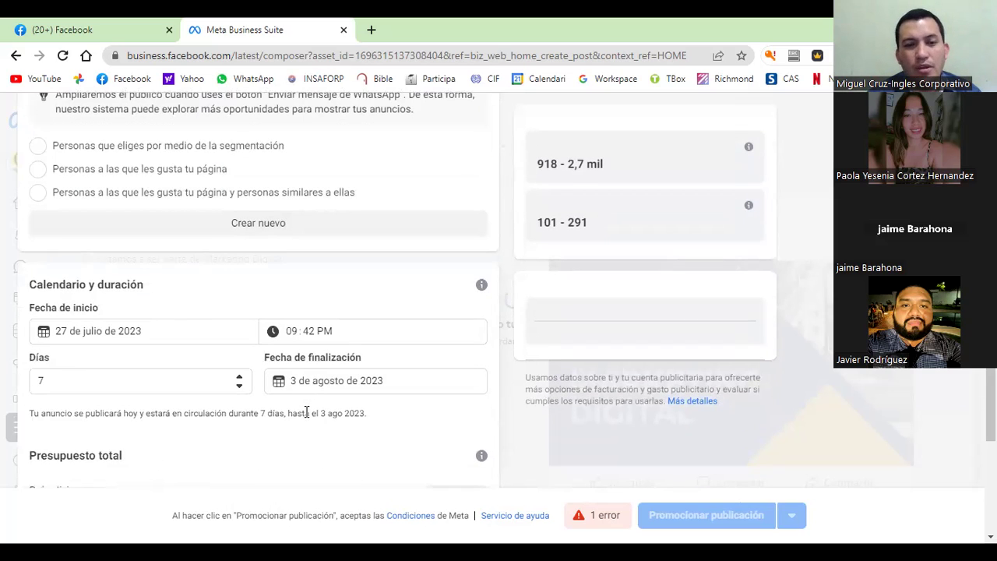
- Lower the promotion's total budget to $1.00
scroll(306, 412, down, 3)
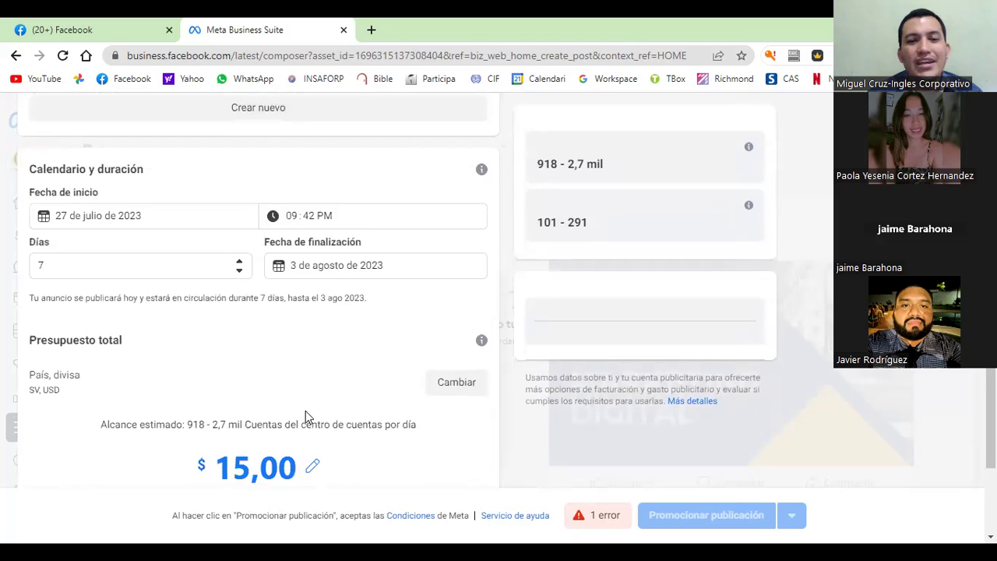
scroll(306, 410, down, 3)
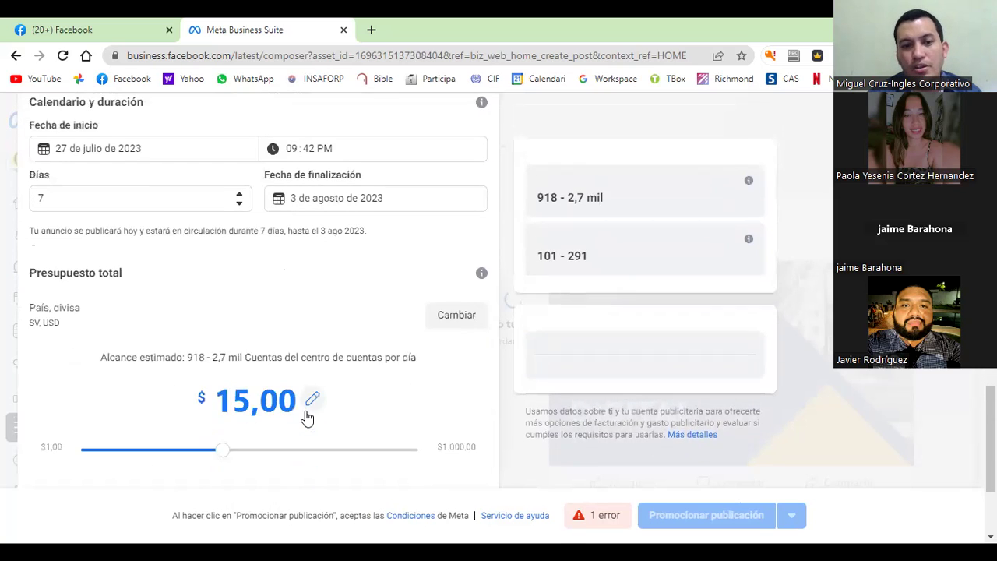
drag(223, 416, 43, 400)
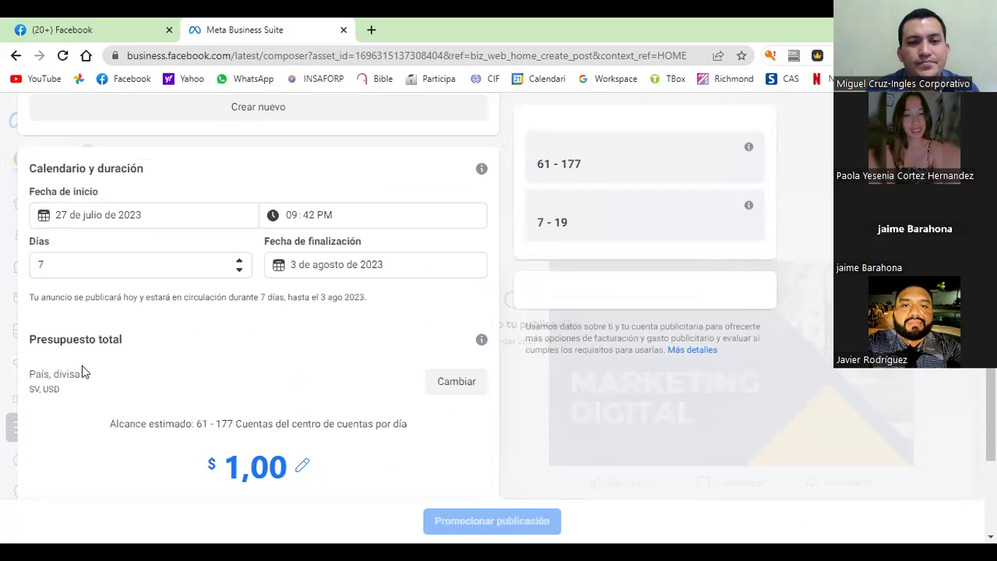
- Raise the promotion's total budget to $3.00 and on to $6.00, checking the estimated reach
scroll(81, 366, down, 3)
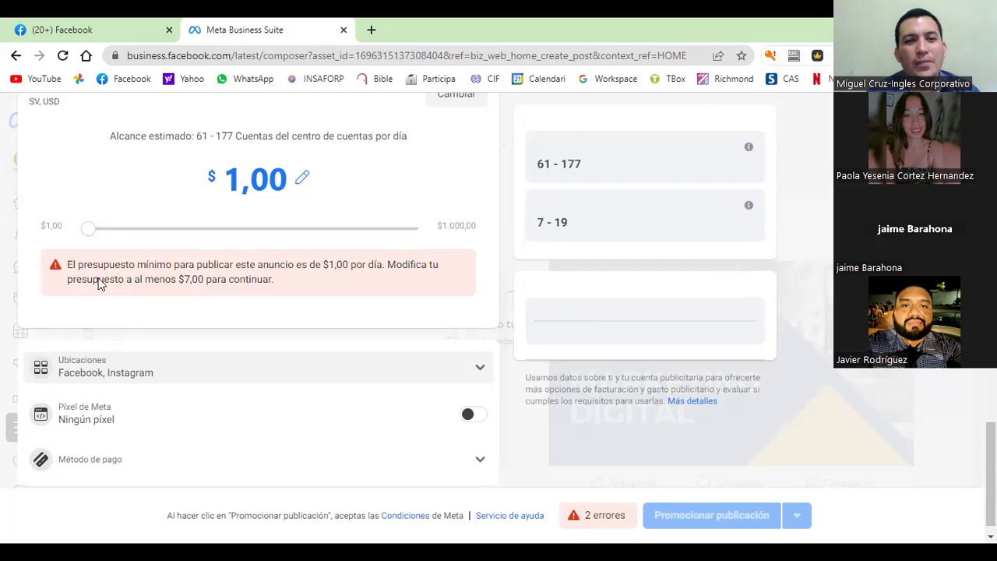
click(106, 233)
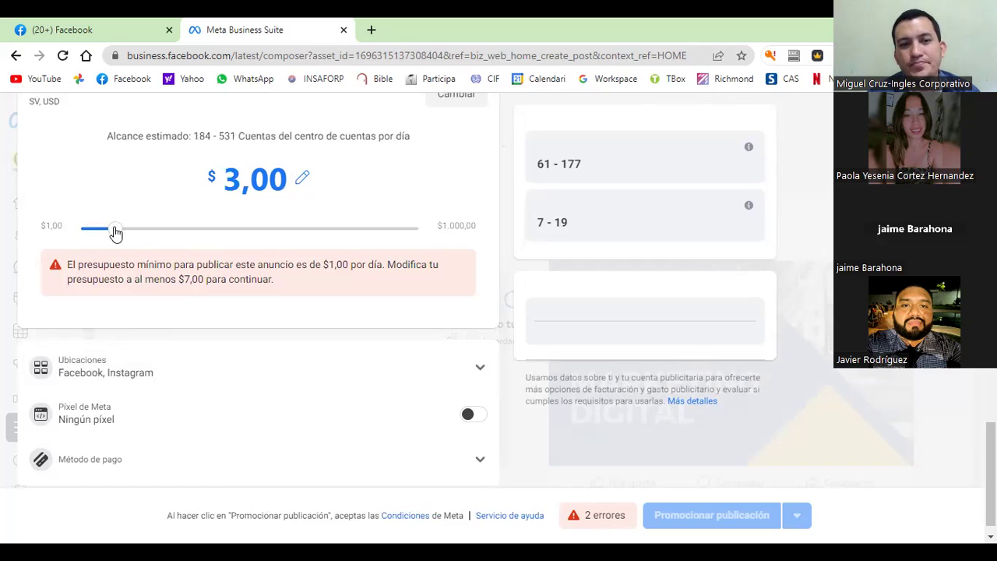
scroll(115, 233, up, 1)
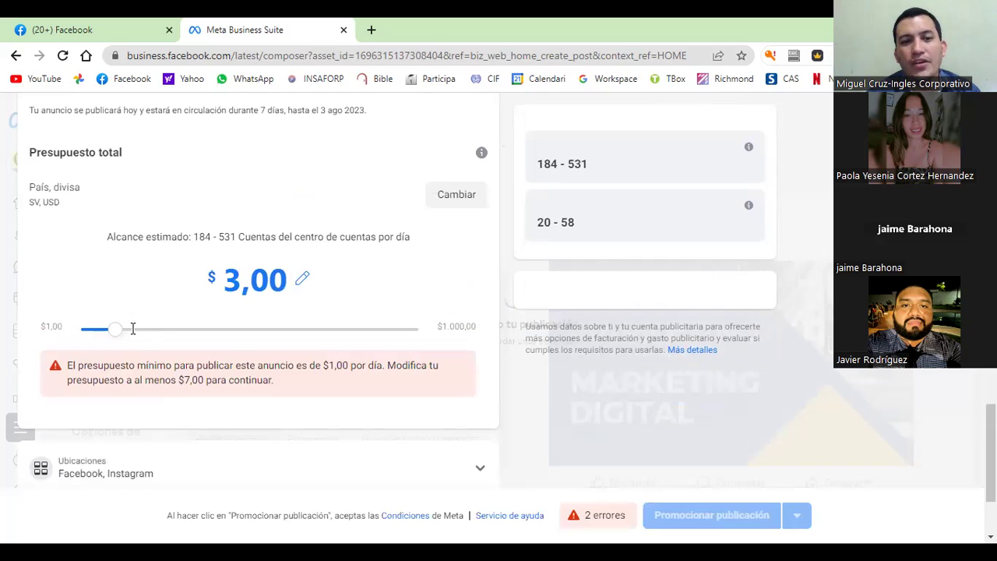
click(138, 334)
click(158, 335)
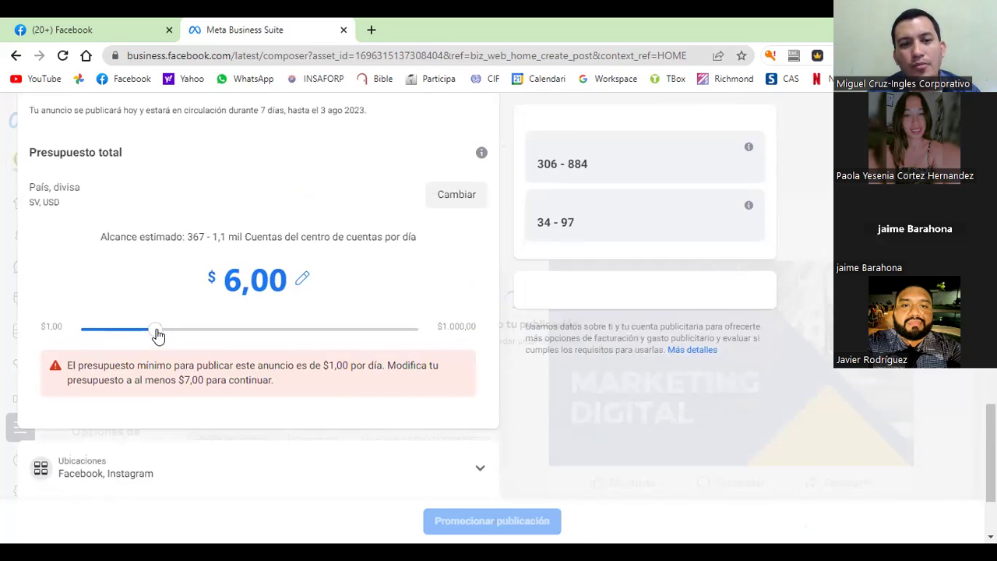
scroll(158, 335, down, 1)
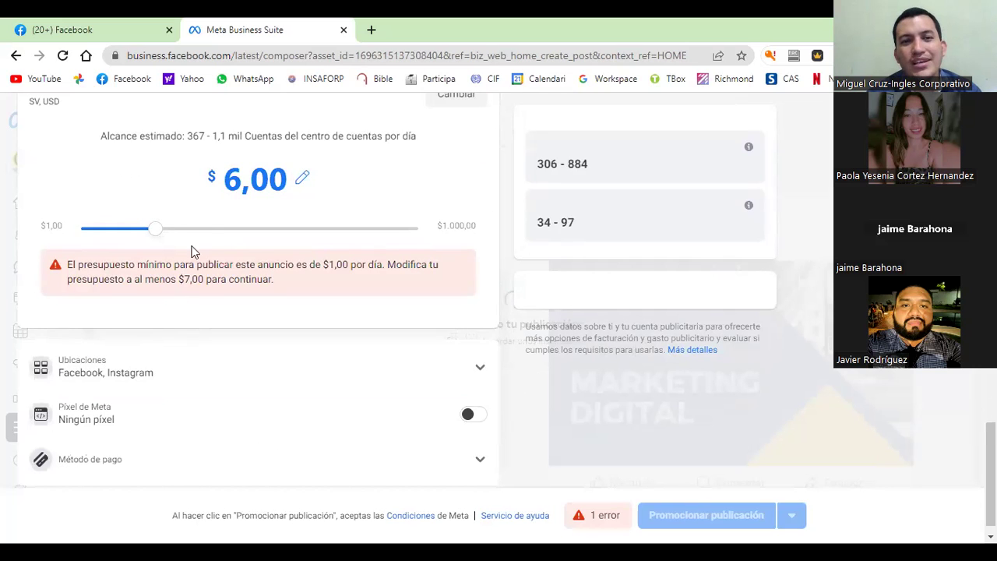
scroll(197, 166, up, 1)
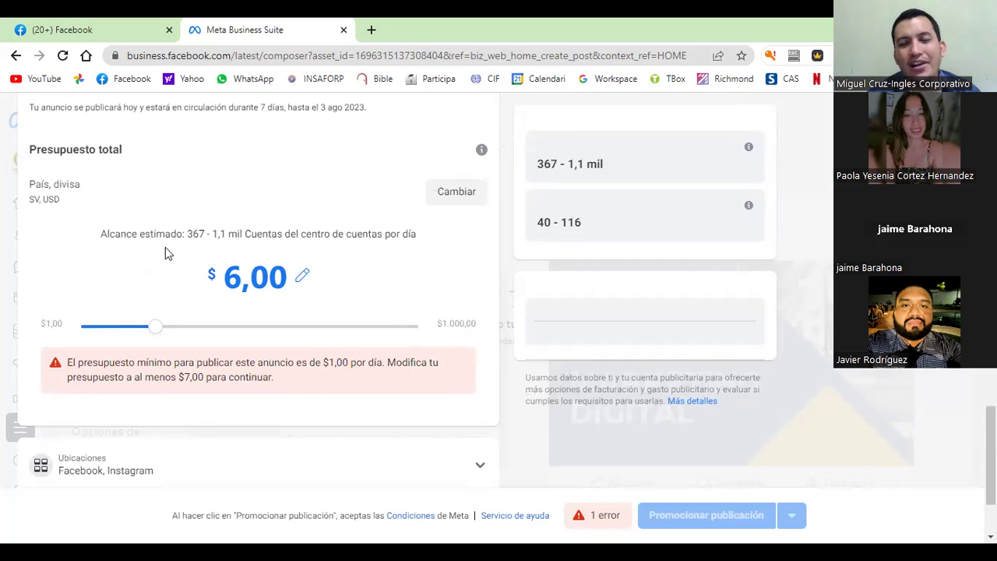
- Increase the promotion's total budget to $10.00 and finally to $12.00
scroll(207, 228, down, 1)
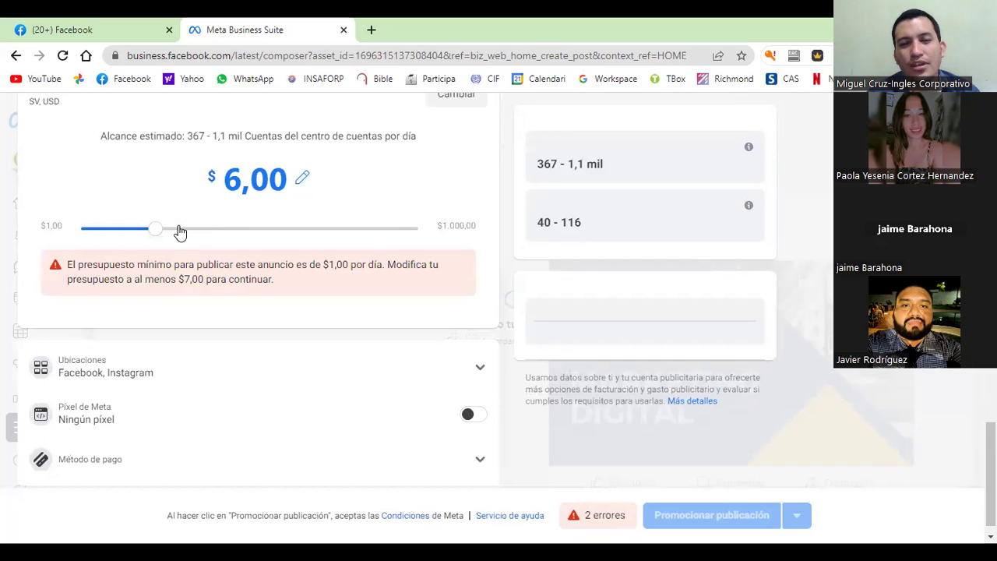
click(179, 231)
scroll(179, 230, up, 1)
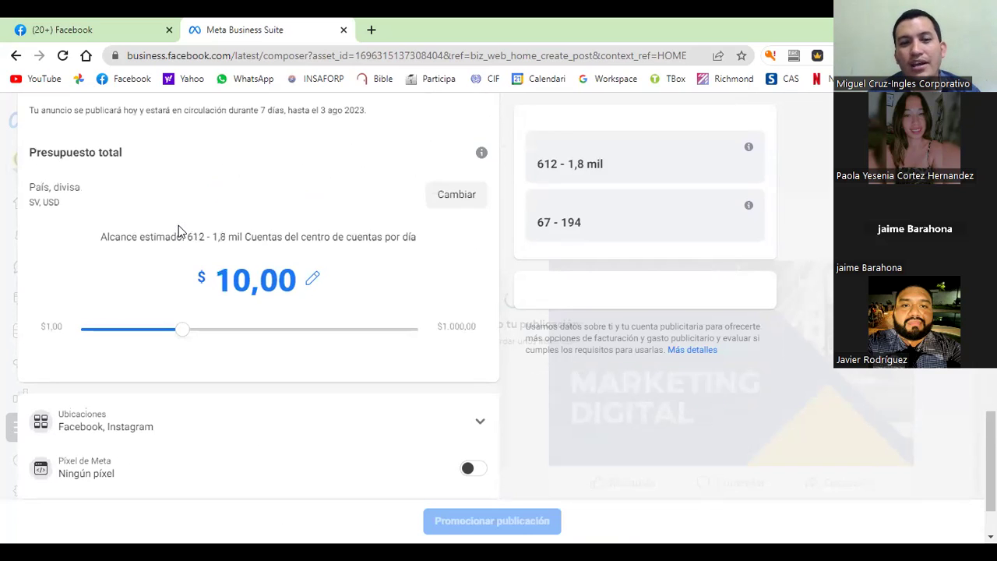
scroll(177, 231, down, 1)
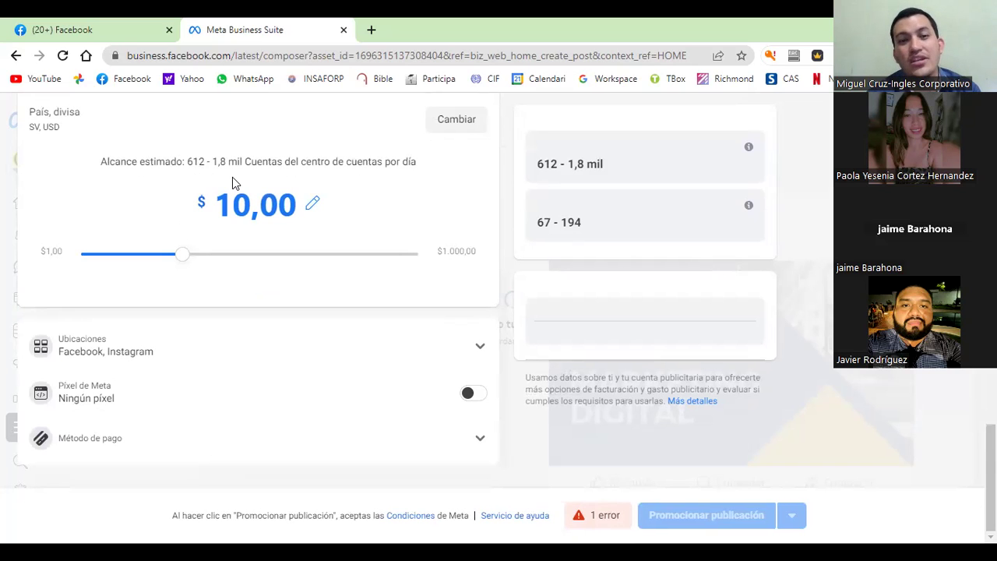
drag(187, 258, 196, 257)
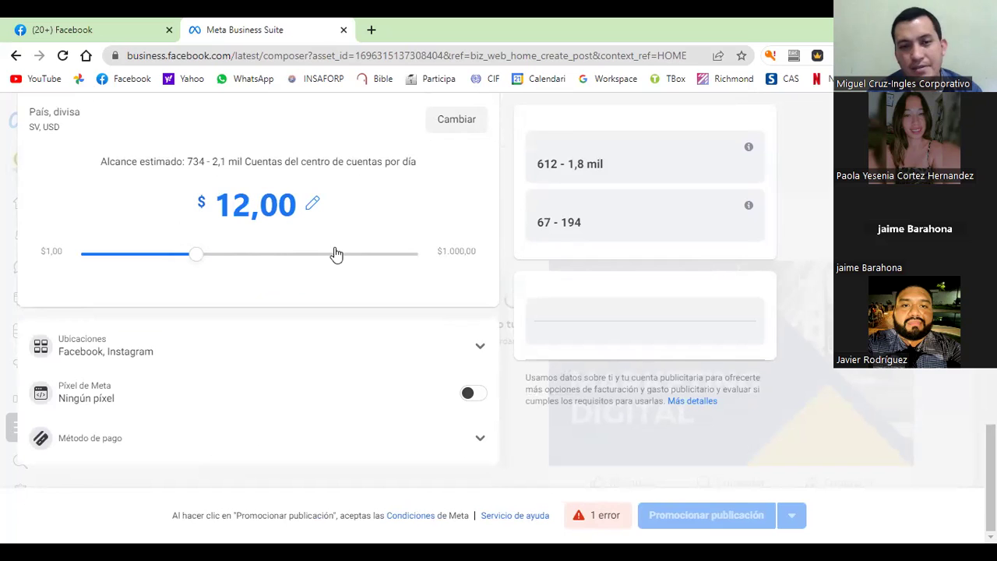
- Raise the promotion's total budget to the maximum of $1,000.00
scroll(432, 267, up, 1)
key(End)
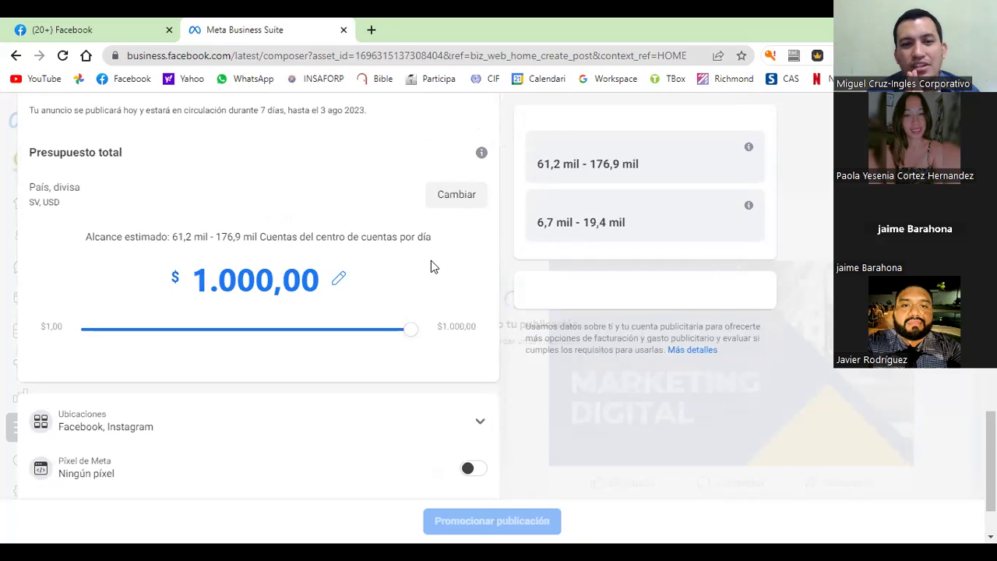
scroll(431, 266, down, 1)
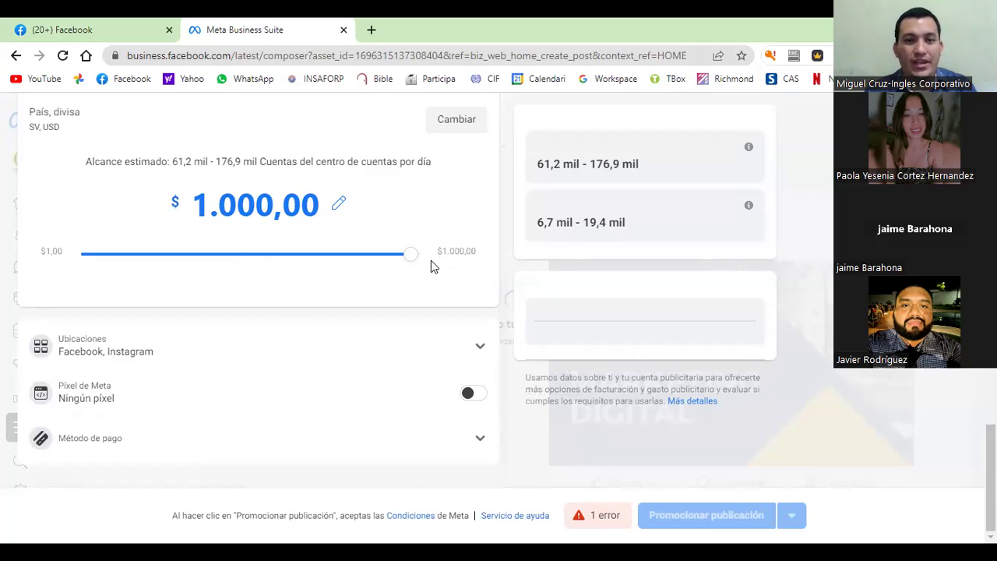
- Set the promotion's total budget to $15.00
click(227, 255)
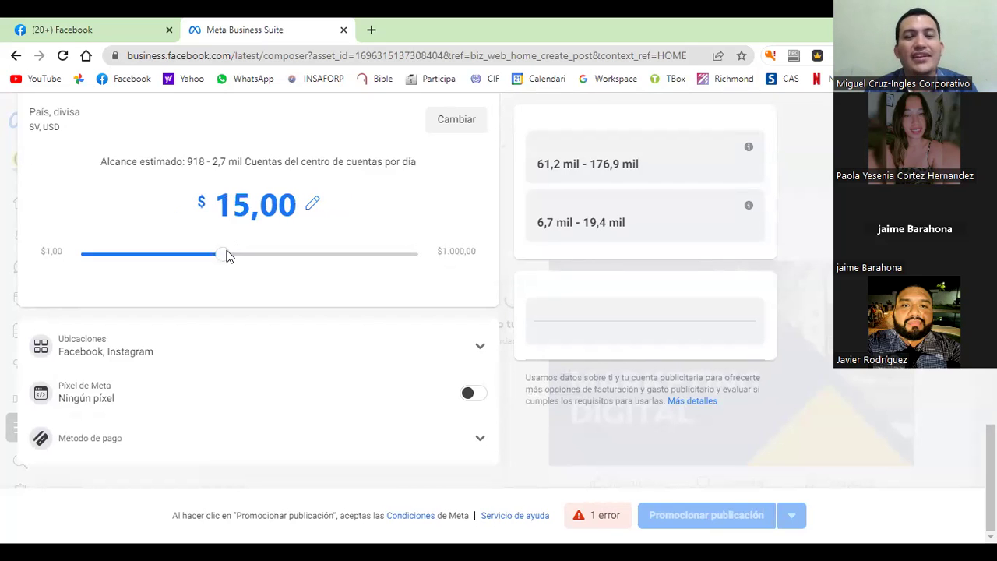
scroll(226, 255, up, 1)
scroll(227, 255, down, 1)
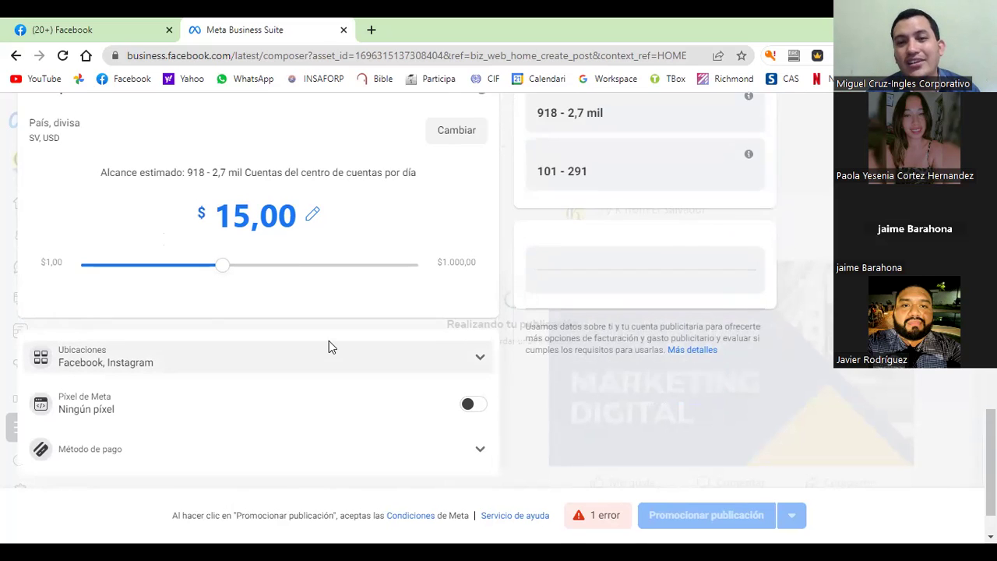
- Go back over the promotion's calendar and duration settings and its Advantage audience details
scroll(330, 347, up, 2)
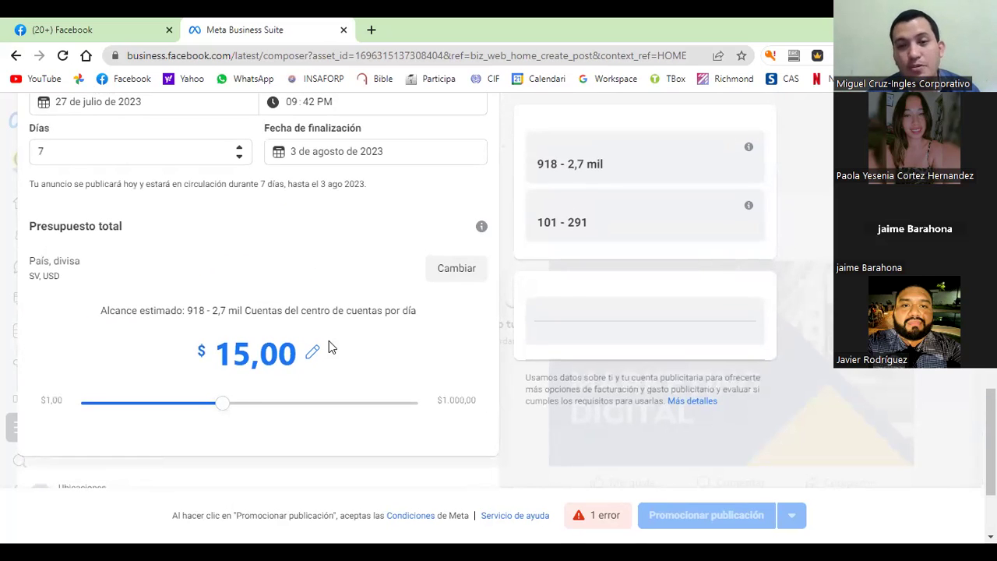
scroll(331, 346, up, 3)
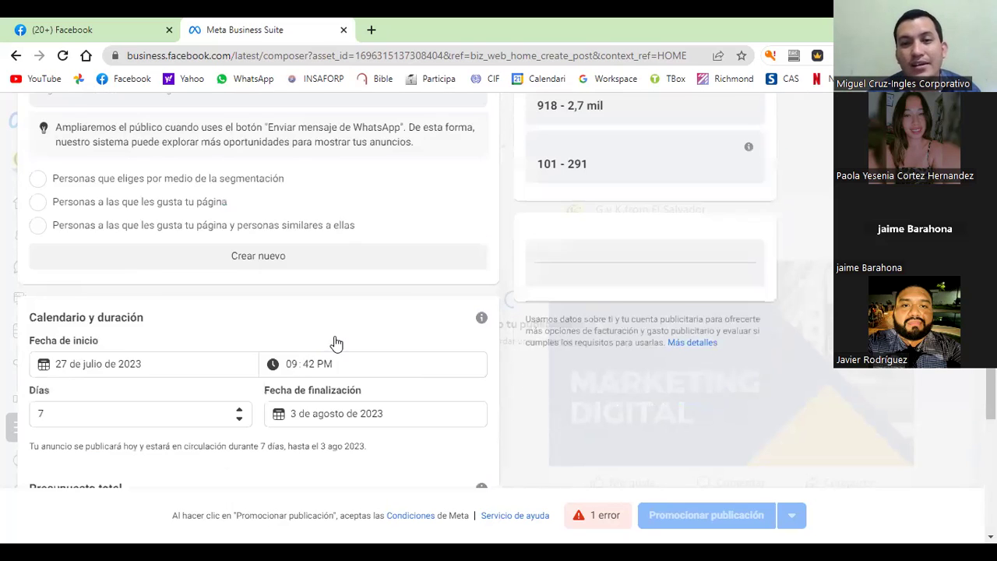
scroll(336, 342, up, 2)
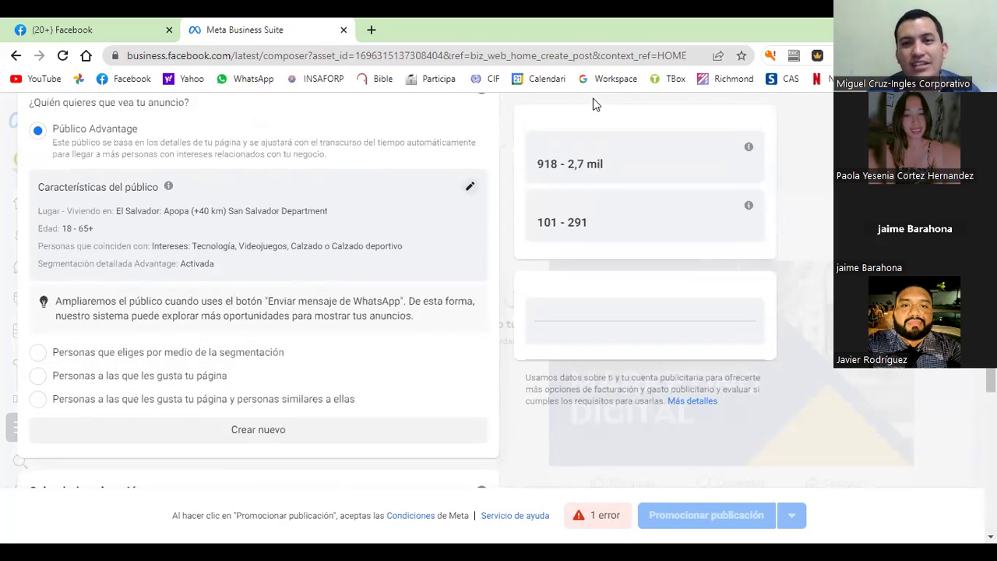